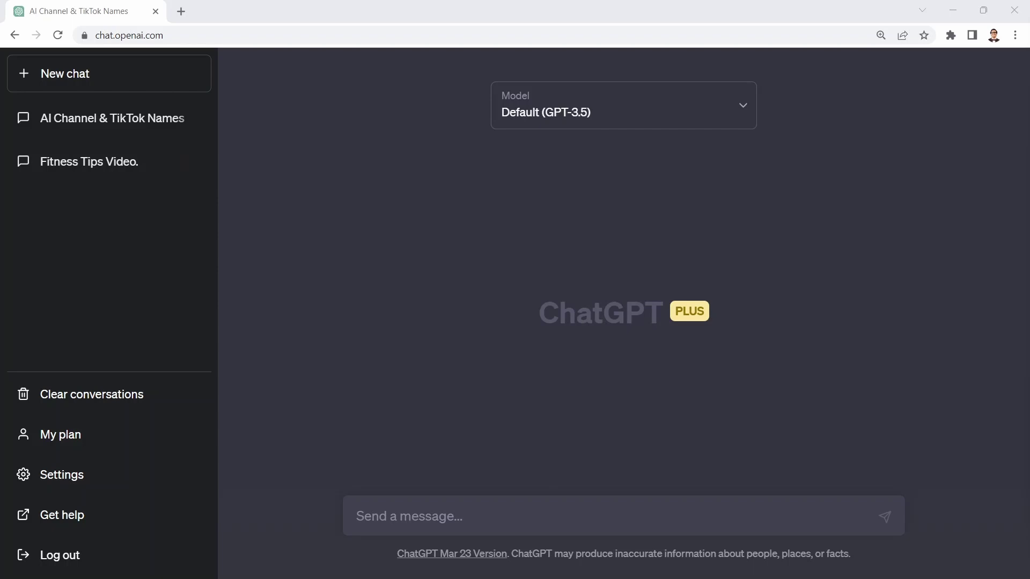
- Ask in the new chat, "I would like to create an online course, what do I need to do? I only have 1000 dollars budget."
left_click(393, 514)
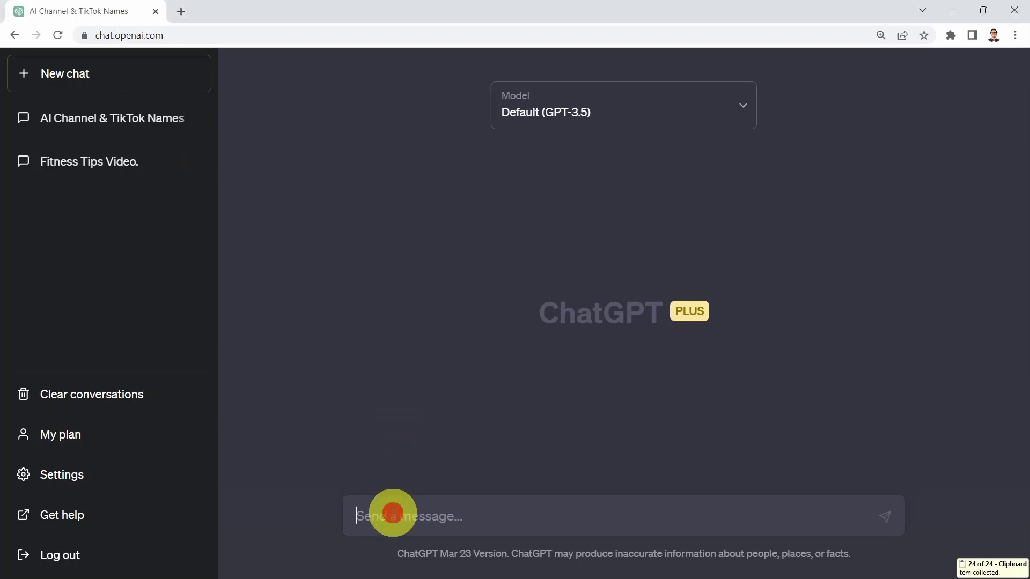
type("I would like to create an online course, what do I need to do? I only have 1000 dollars budget.")
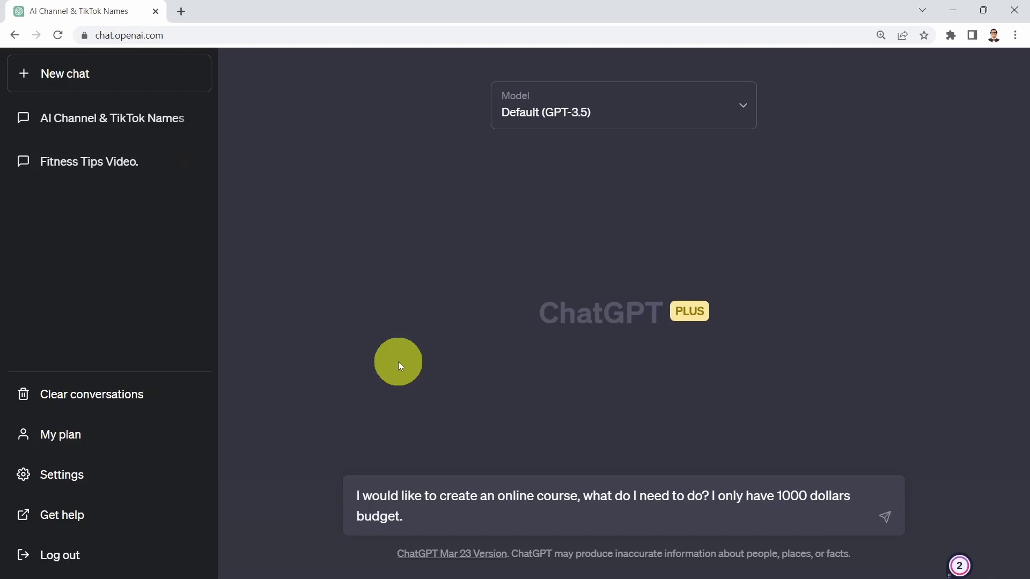
key("Return")
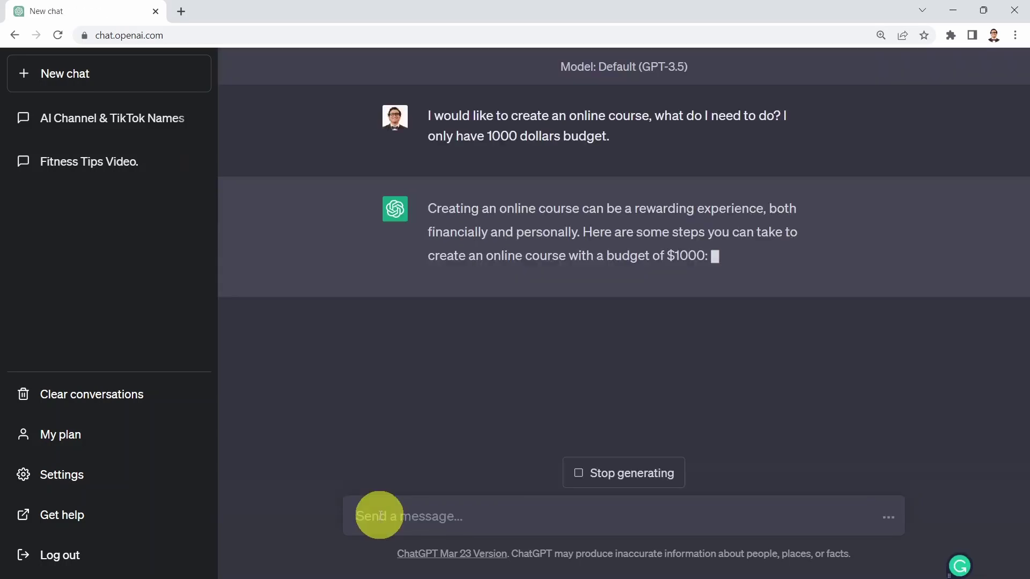
- Read through the recommended steps for creating an online course on a $1000 budget, including the closing note
scroll(445, 252, "up", 2)
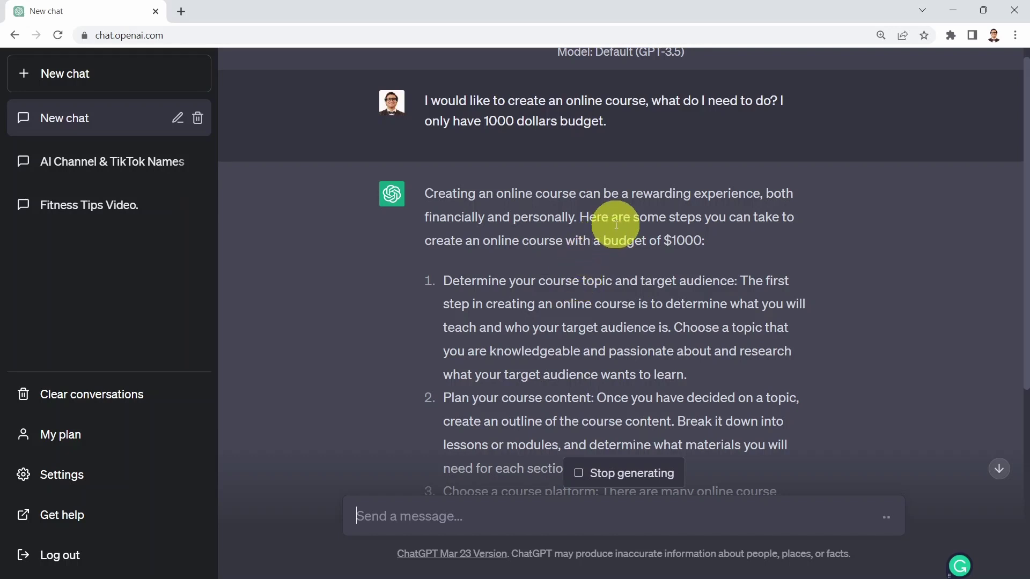
scroll(601, 230, "down", 1)
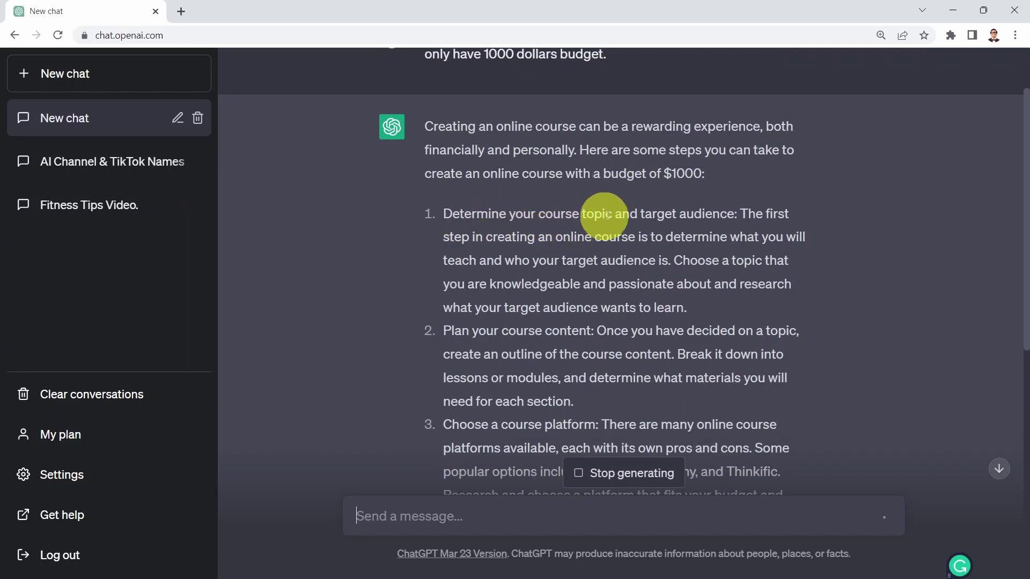
scroll(563, 236, "down", 3)
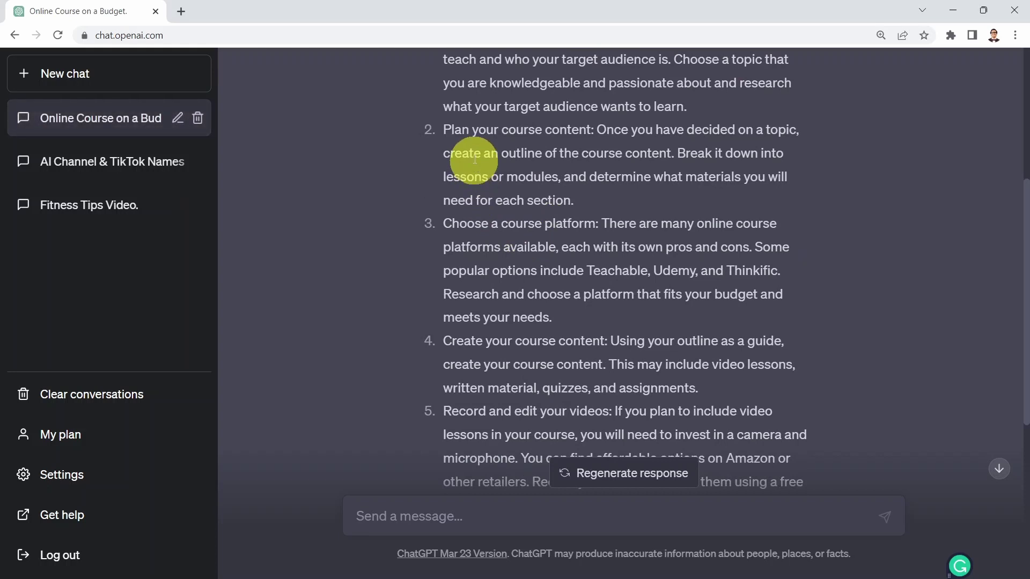
scroll(483, 168, "down", 1)
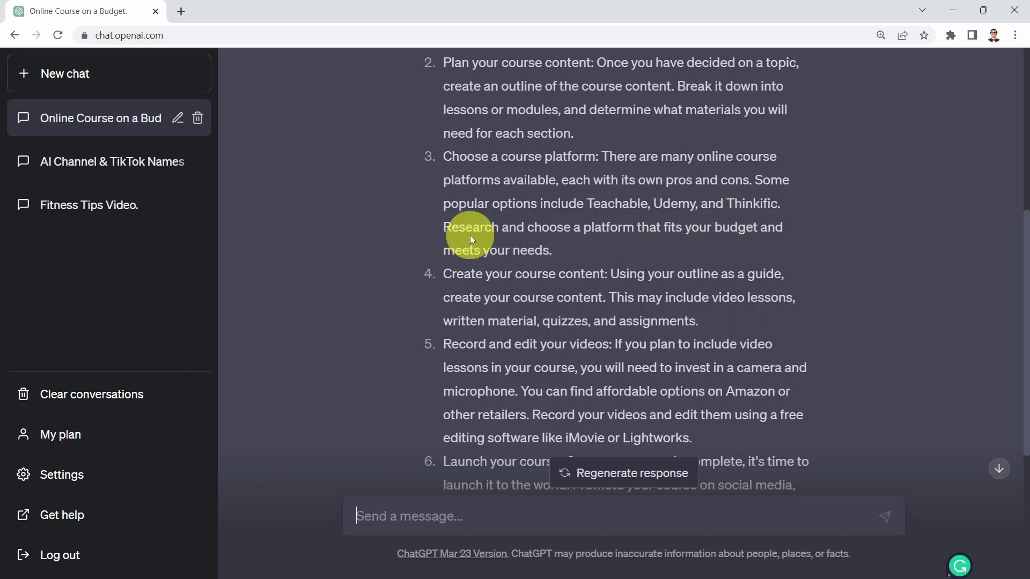
scroll(459, 247, "down", 1)
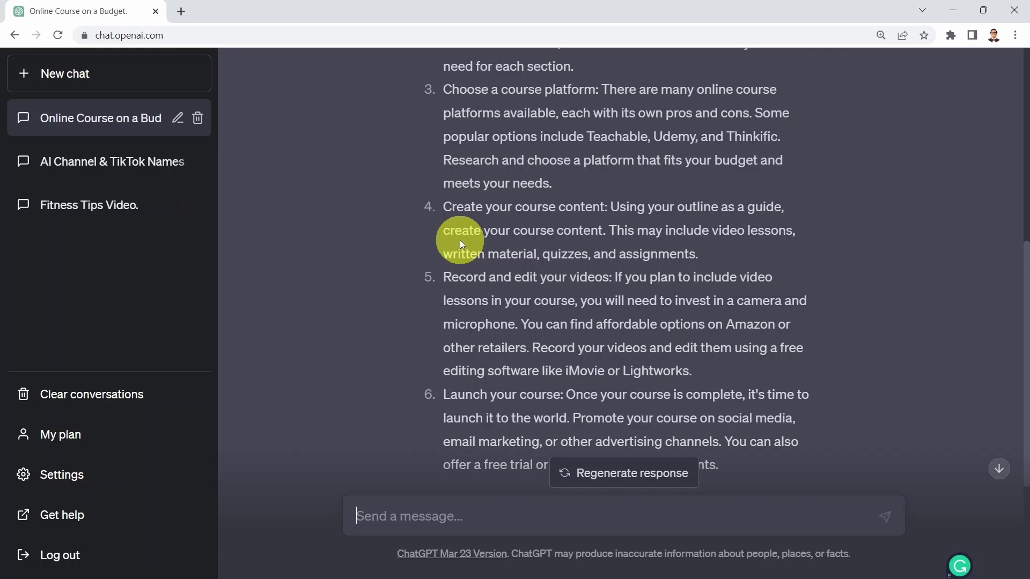
scroll(459, 236, "down", 1)
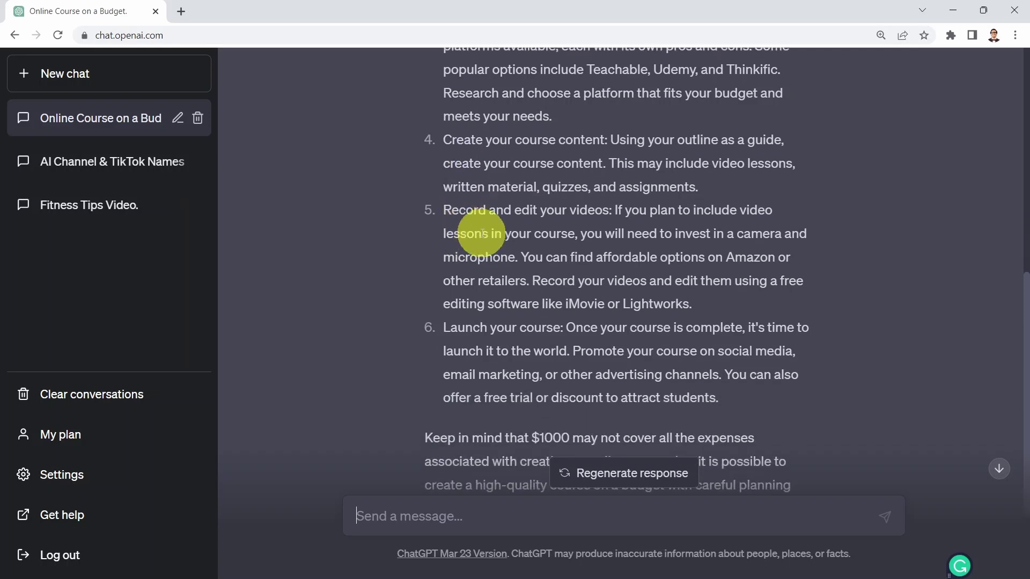
scroll(494, 232, "down", 1)
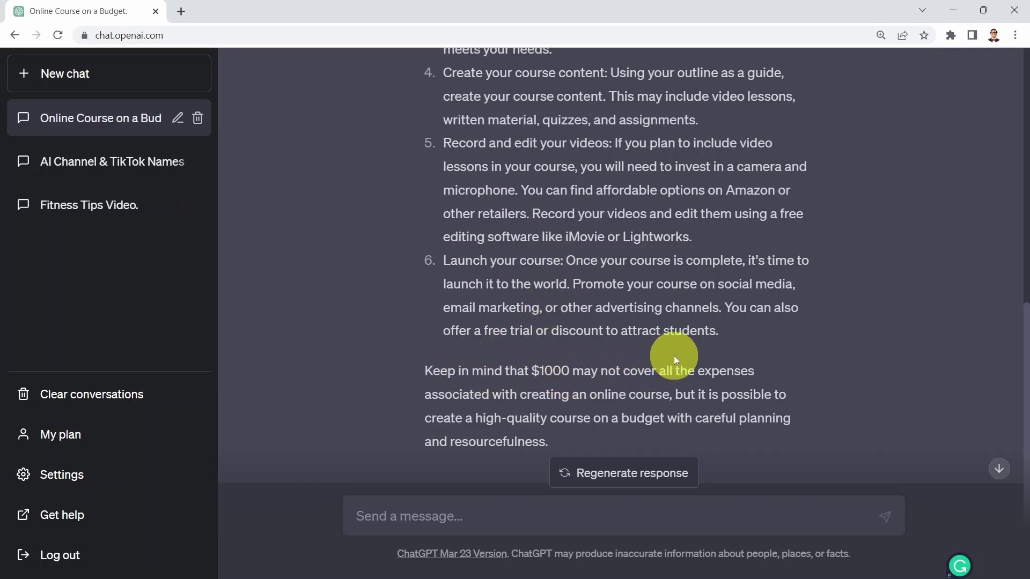
scroll(675, 356, "down", 1)
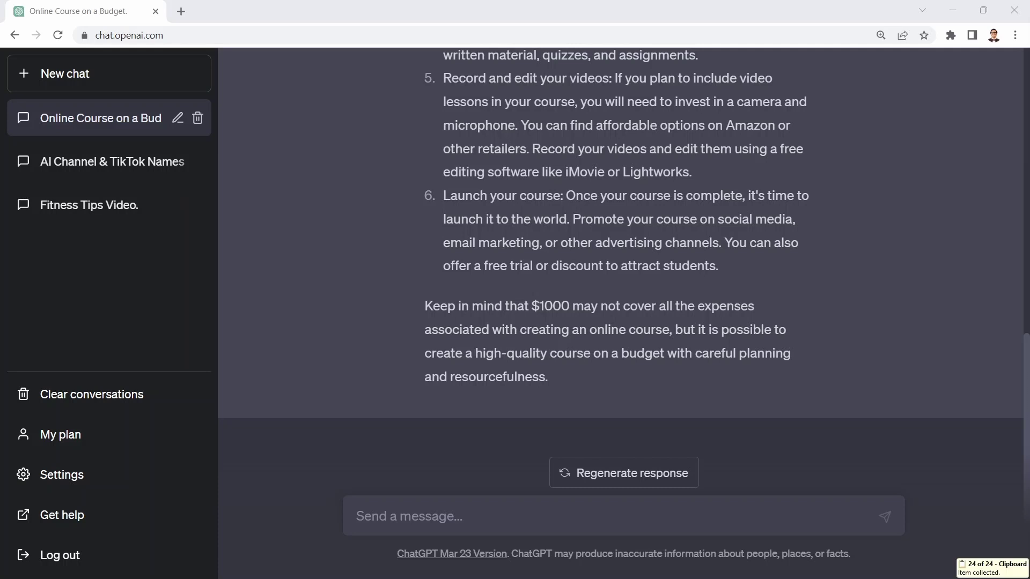
- Send the message "I am designing a new course on Python programming; can you help me write a course outline?"
left_click(400, 514)
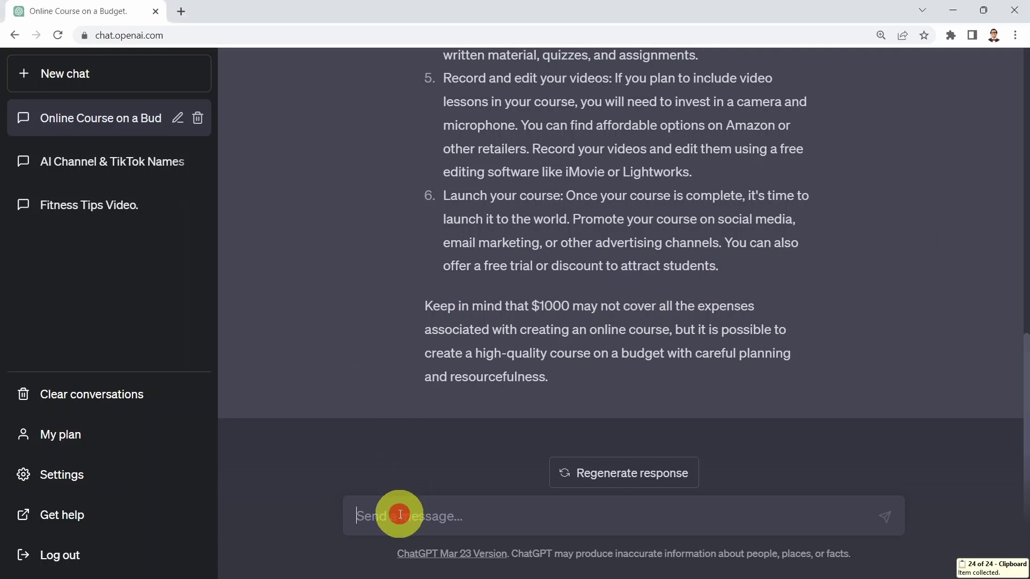
type("I am designing a new course on Python programming; can you help me write a course outline?")
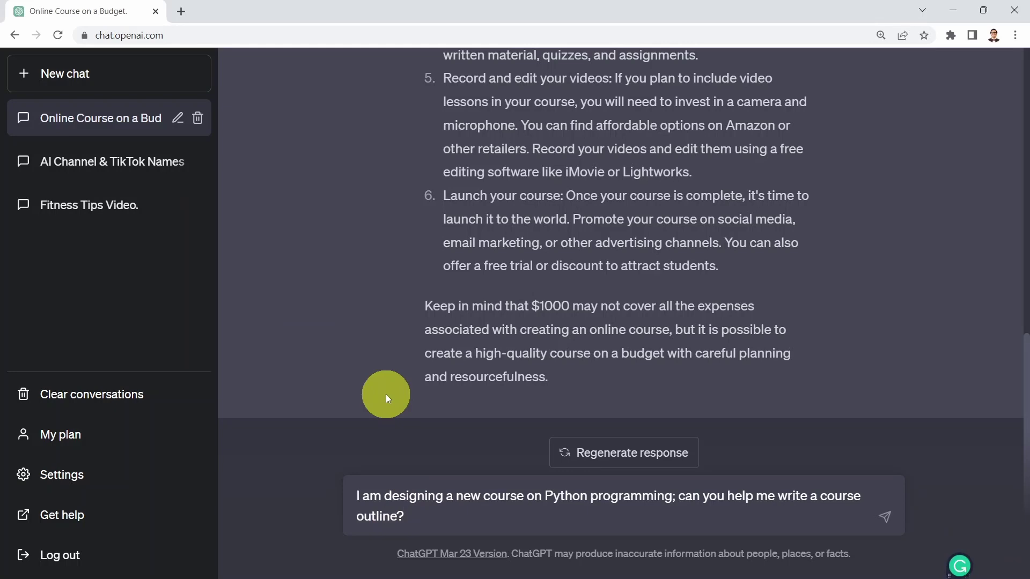
key("Return")
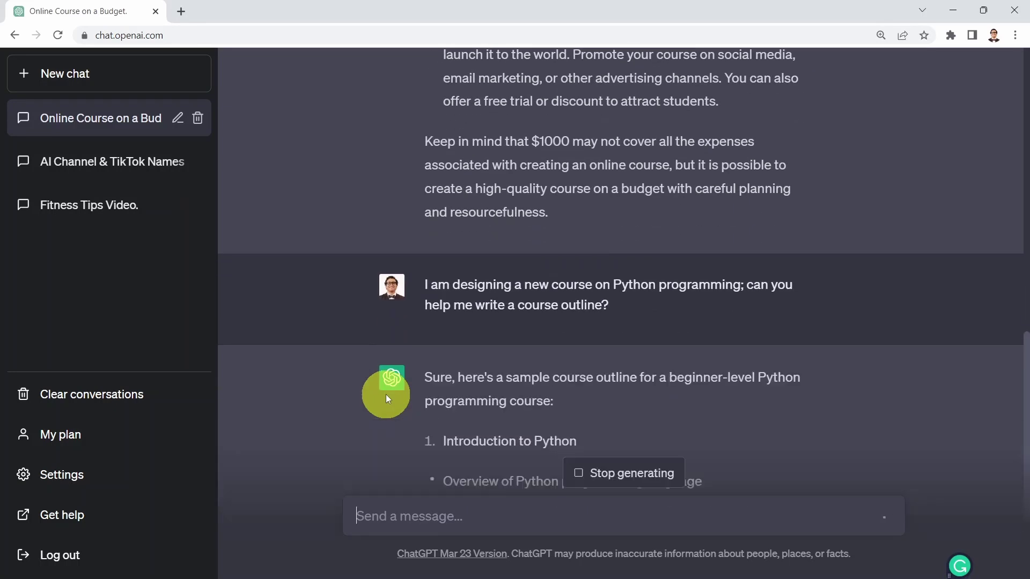
- Read through the Python course outline from the Introduction to Python section to the Project section and final note
scroll(436, 321, "up", 5)
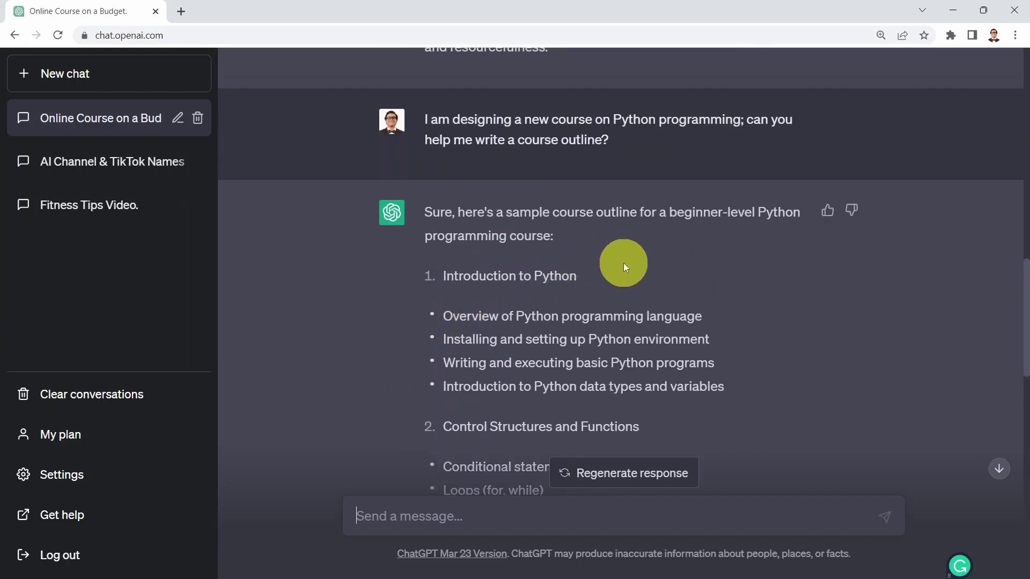
scroll(613, 249, "down", 2)
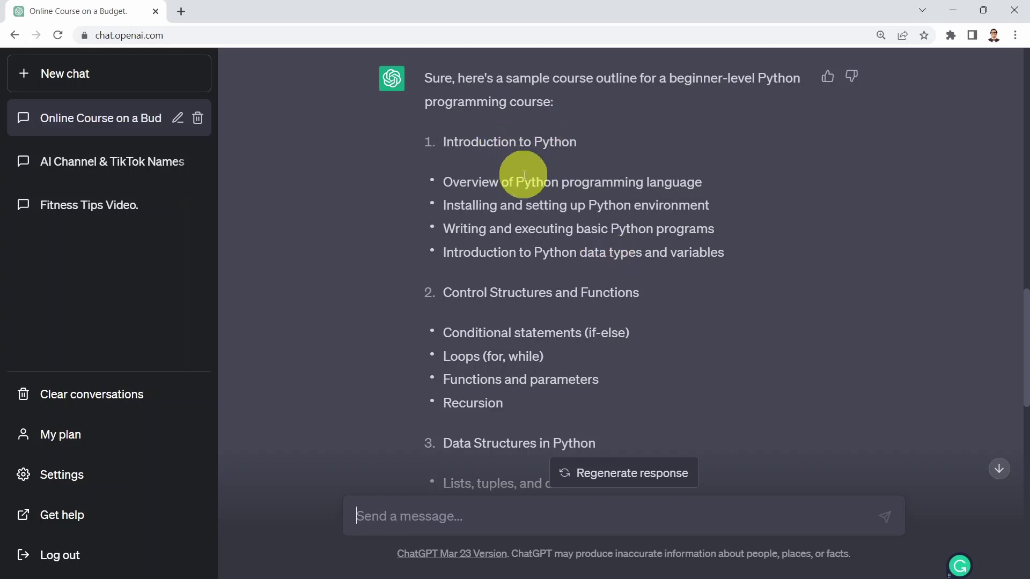
scroll(515, 177, "down", 2)
scroll(518, 201, "down", 2)
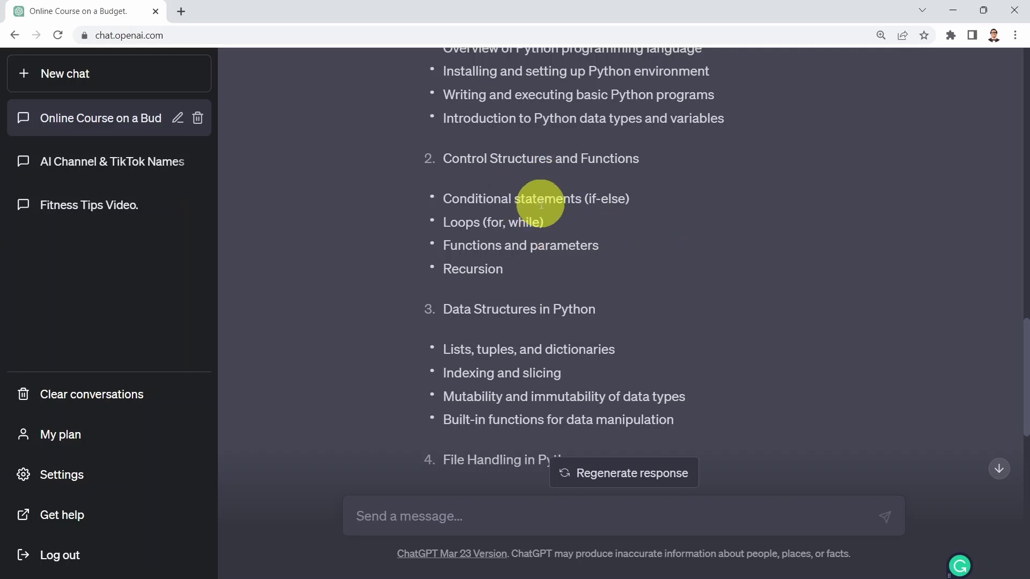
scroll(521, 151, "down", 1)
scroll(521, 153, "down", 4)
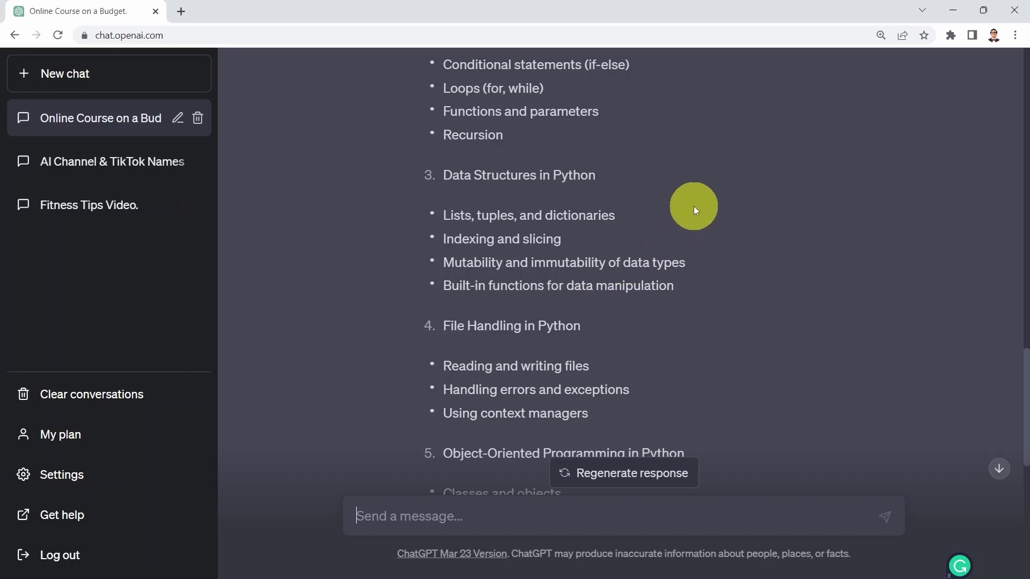
scroll(604, 260, "down", 2)
scroll(608, 265, "down", 2)
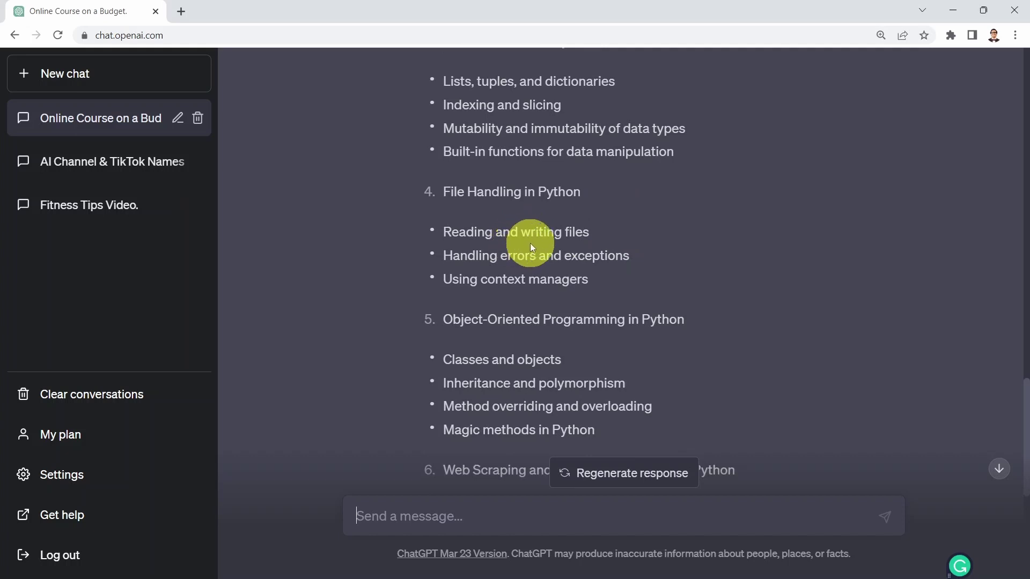
scroll(529, 244, "down", 4)
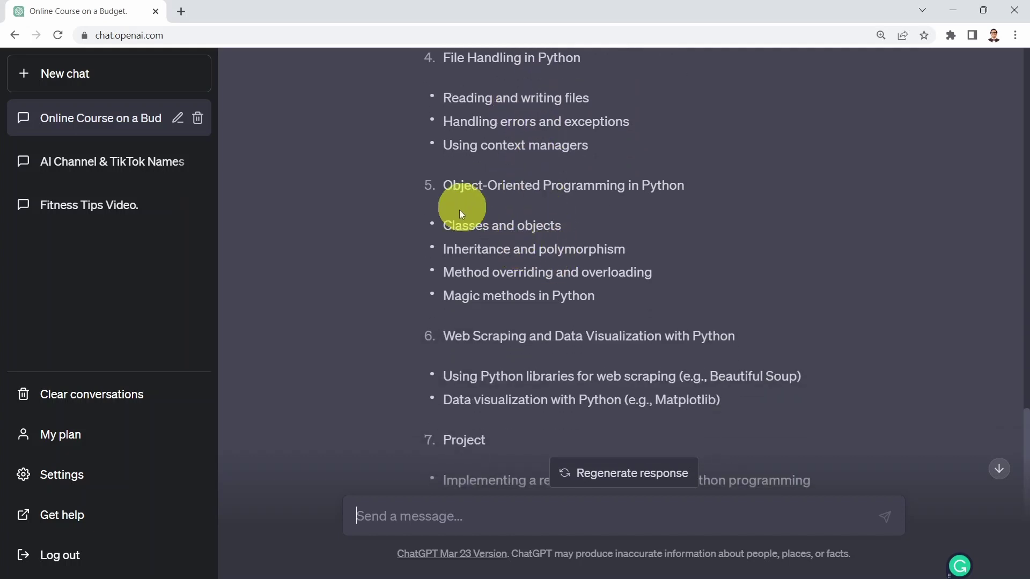
scroll(480, 300, "down", 4)
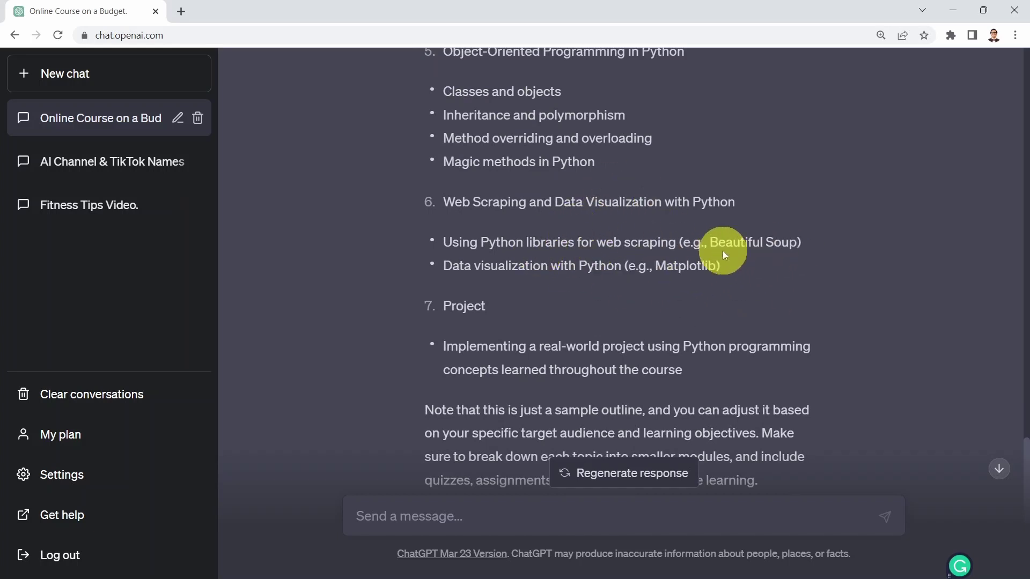
scroll(574, 265, "down", 2)
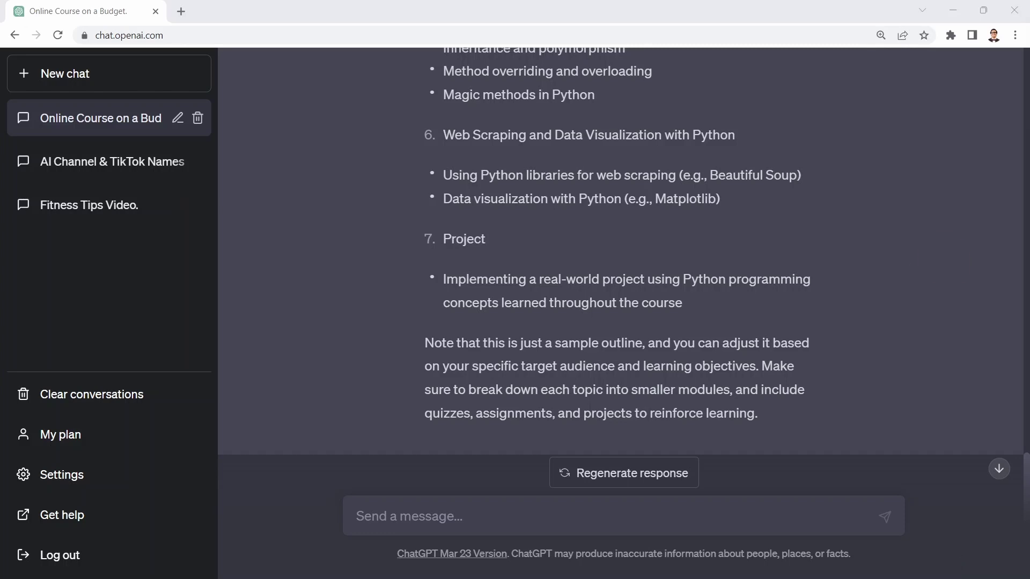
- Select the lesson title "Lists, tuples, and dictionaries" under Data Structures in Python in the outline
scroll(470, 221, "up", 7)
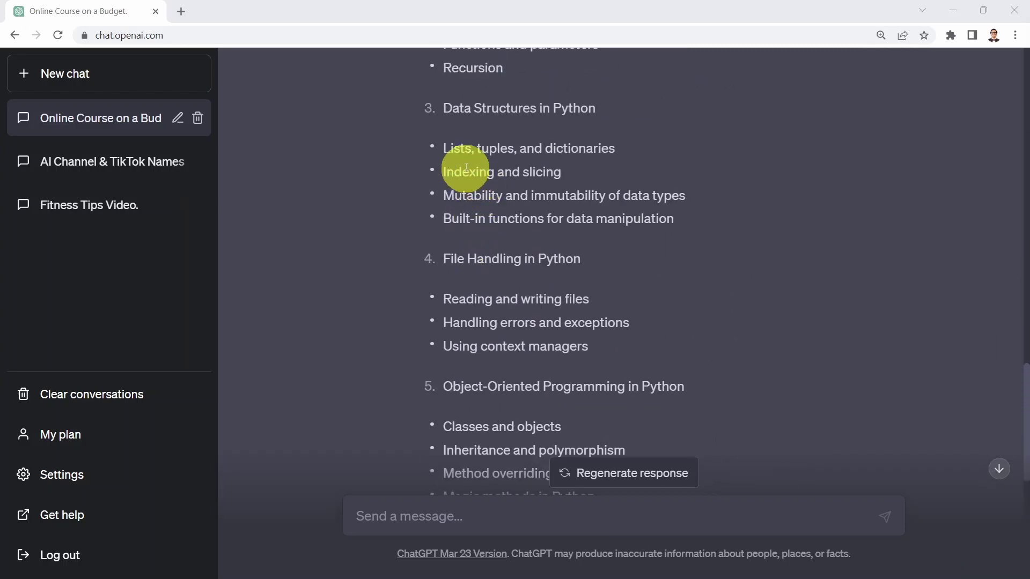
scroll(451, 160, "up", 1)
left_click(446, 212)
left_click_drag(446, 213, 618, 219)
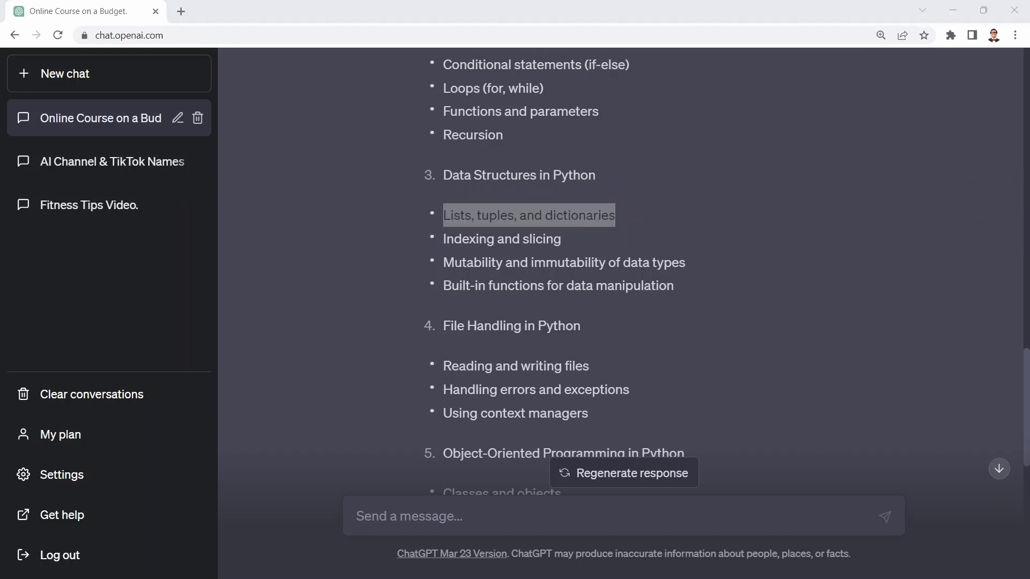
- Begin a new message with the text "Write a video script for lesson", without sending it
scroll(536, 375, "down", 8)
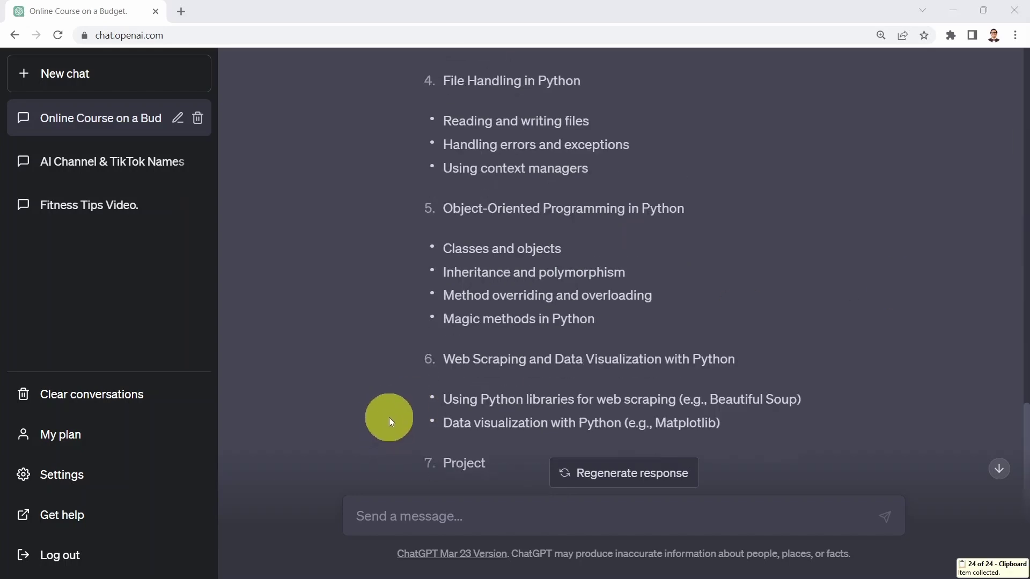
left_click(402, 512)
type("Write a video script for lesson ...")
key("BackSpace")
key("BackSpace")
key("BackSpace")
key("BackSpace")
key("BackSpace")
type("n")
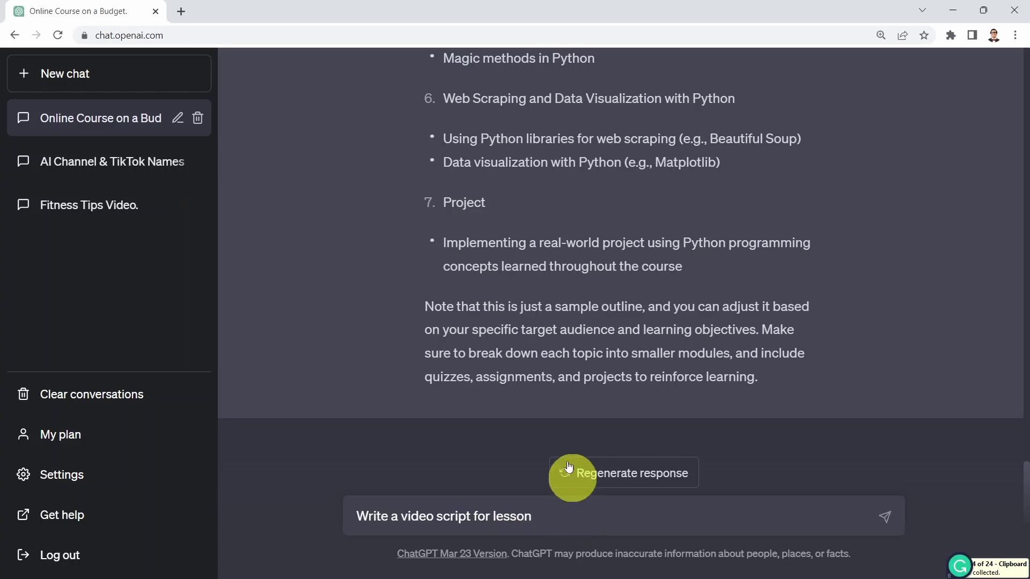
- Copy the lesson title "Lists, tuples, and dictionaries" from the Data Structures in Python section of the outline
scroll(483, 321, "up", 4)
scroll(435, 301, "up", 5)
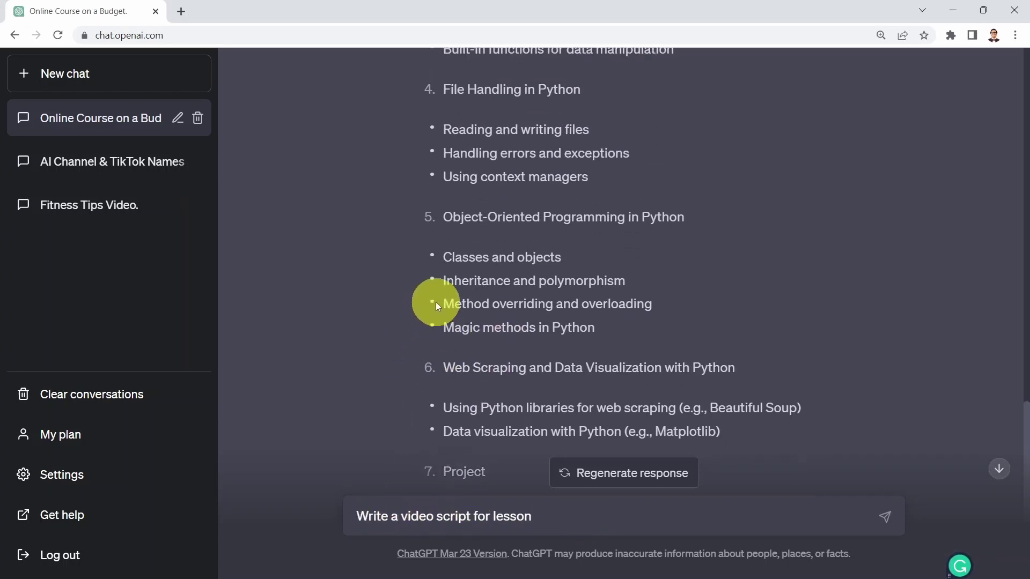
scroll(506, 272, "up", 1)
left_click_drag(444, 246, 669, 245)
key("ctrl+c")
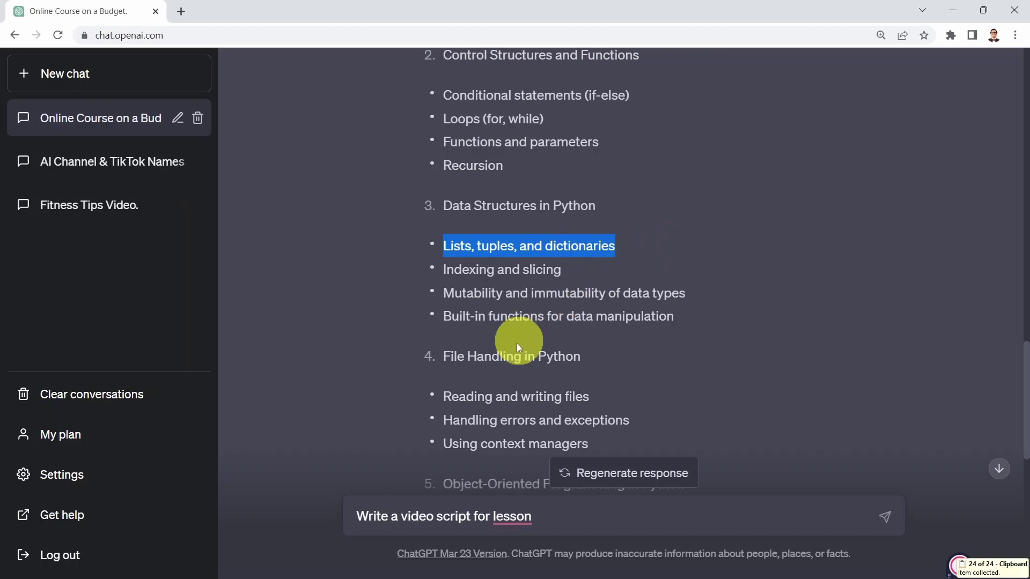
- Append the copied lesson title to the drafted message and send "Write a video script for lesson Lists, tuples, and dictionaries"
scroll(436, 433, "down", 4)
left_click(557, 520)
key("ctrl+v")
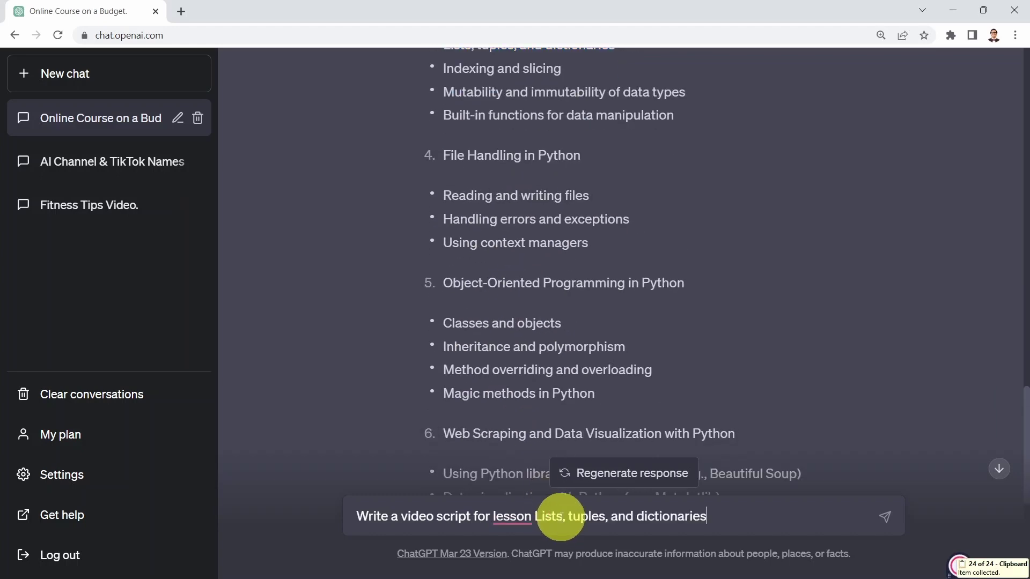
key("Return")
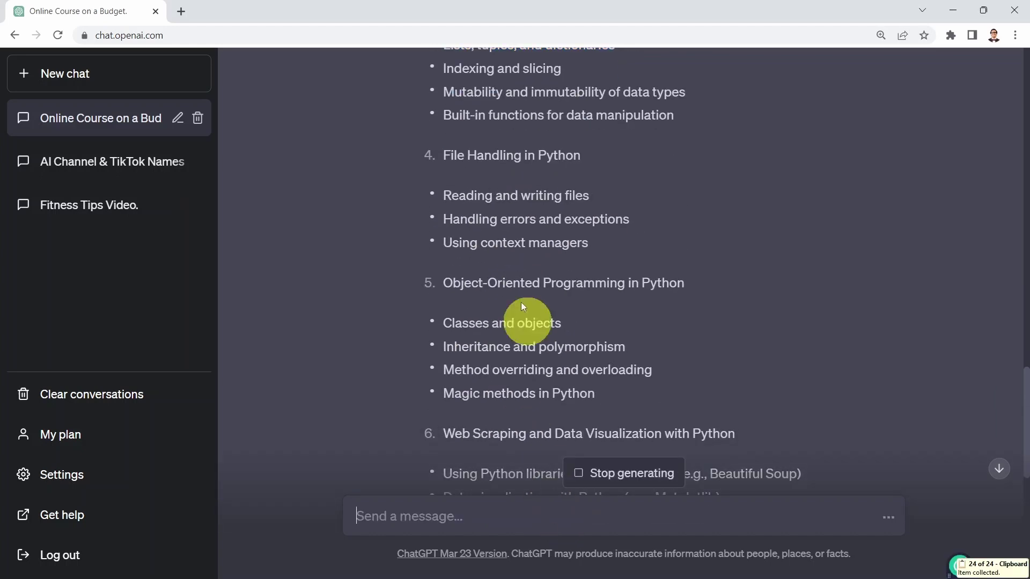
- Read through the generated video script on lists, tuples, and dictionaries, from the introduction to the conclusion
scroll(488, 242, "up", 6)
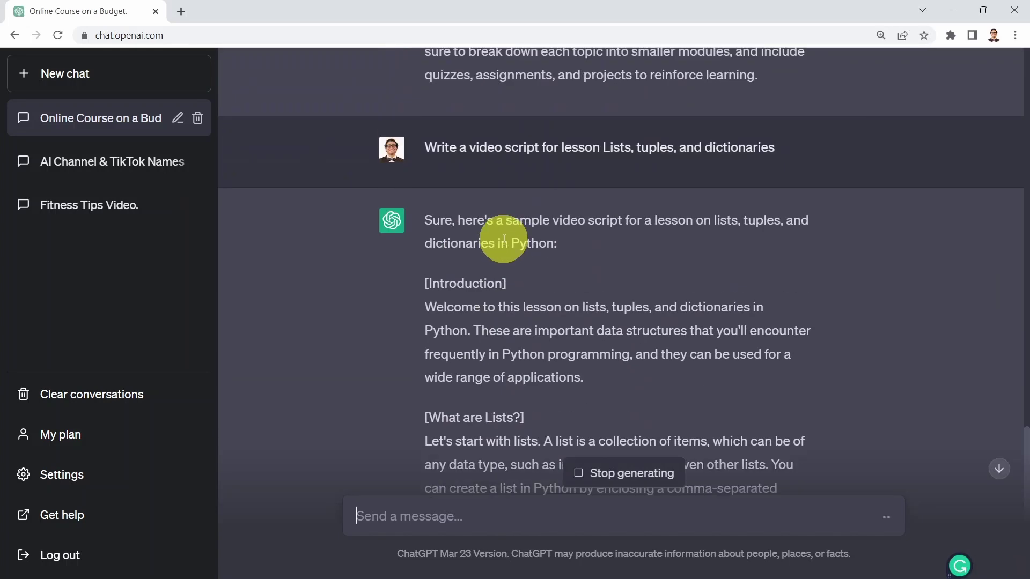
scroll(458, 314, "down", 2)
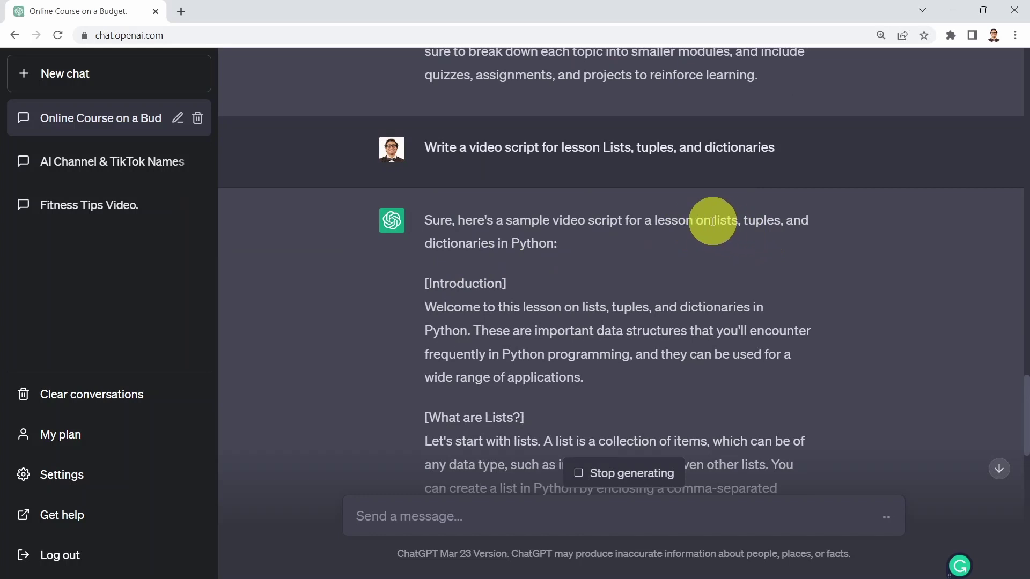
scroll(634, 195, "down", 3)
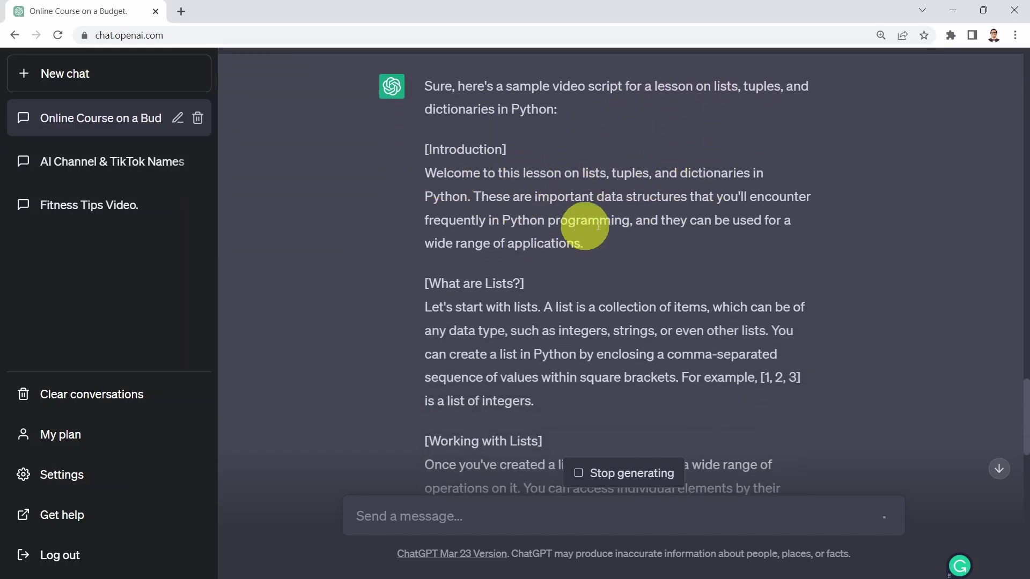
scroll(593, 229, "down", 1)
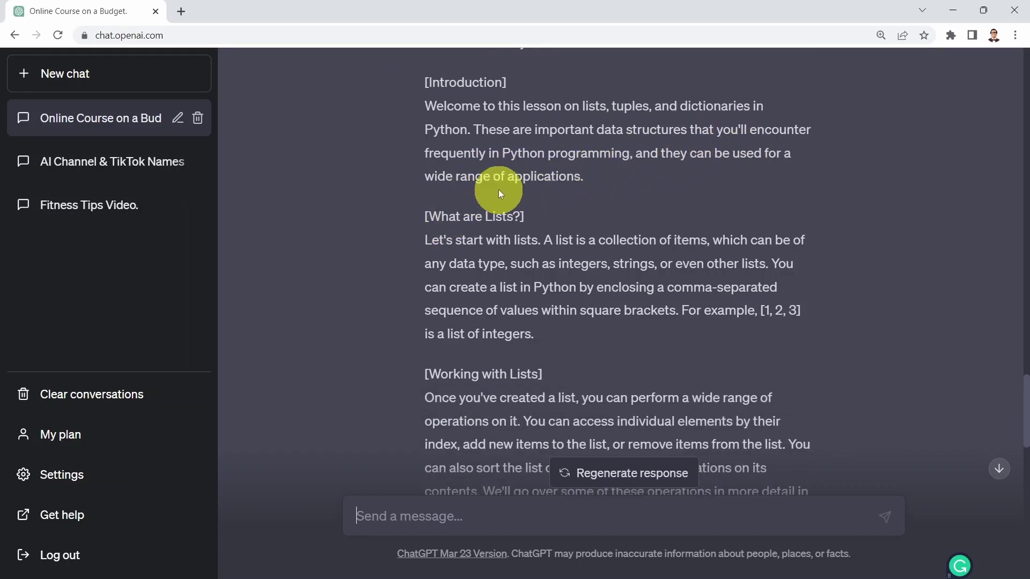
scroll(497, 191, "down", 1)
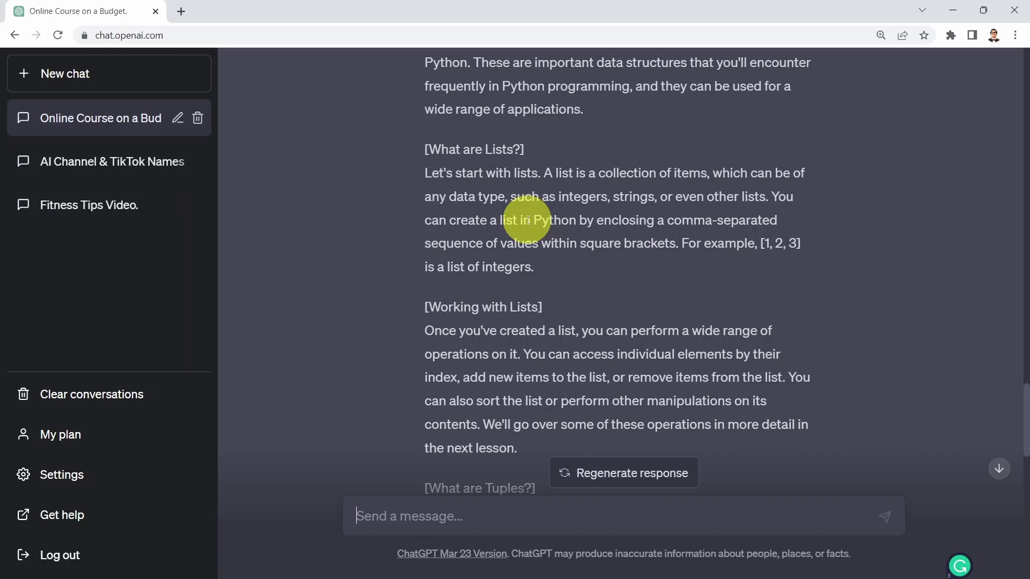
scroll(656, 205, "down", 1)
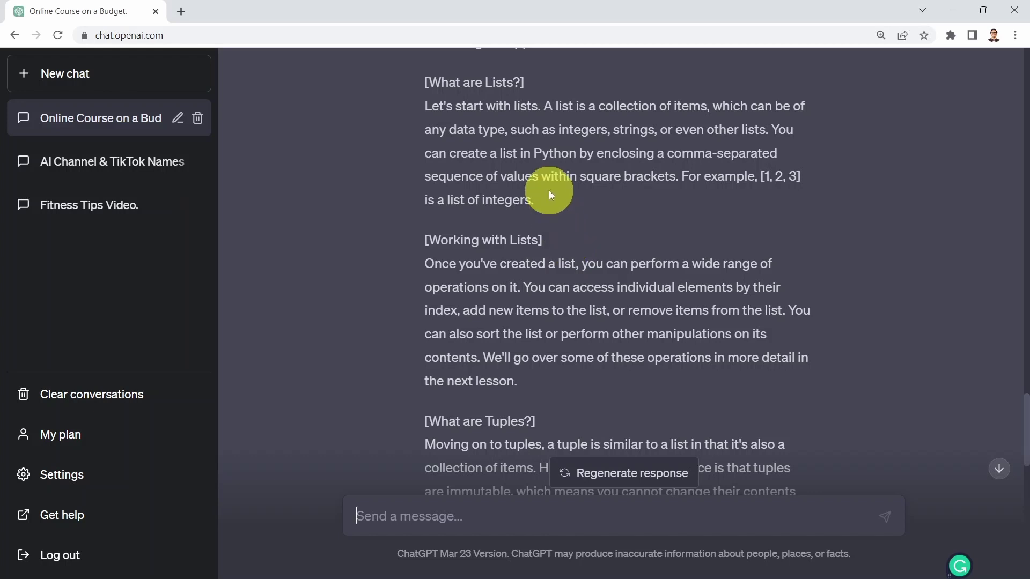
scroll(548, 191, "up", 4)
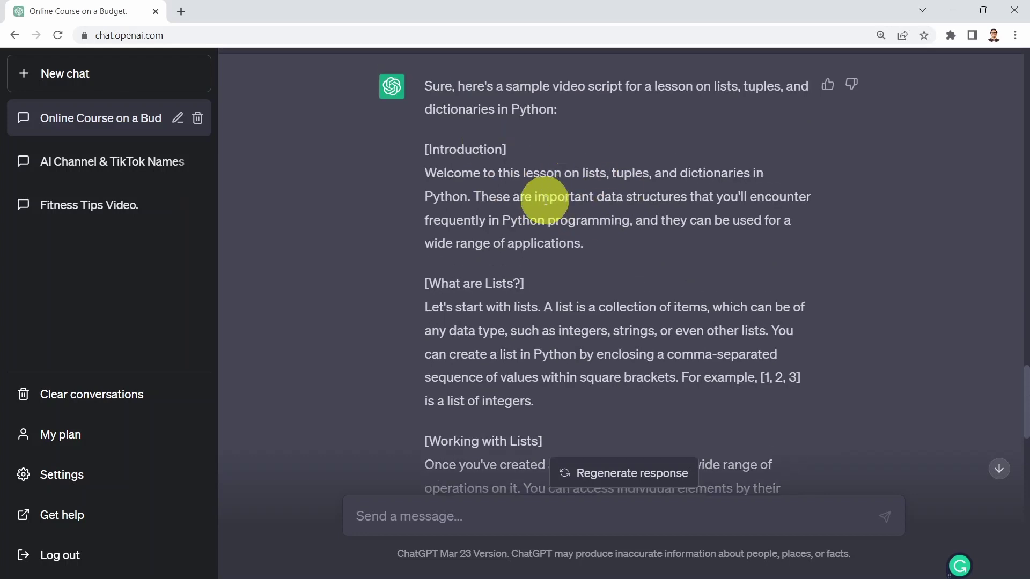
scroll(448, 197, "down", 1)
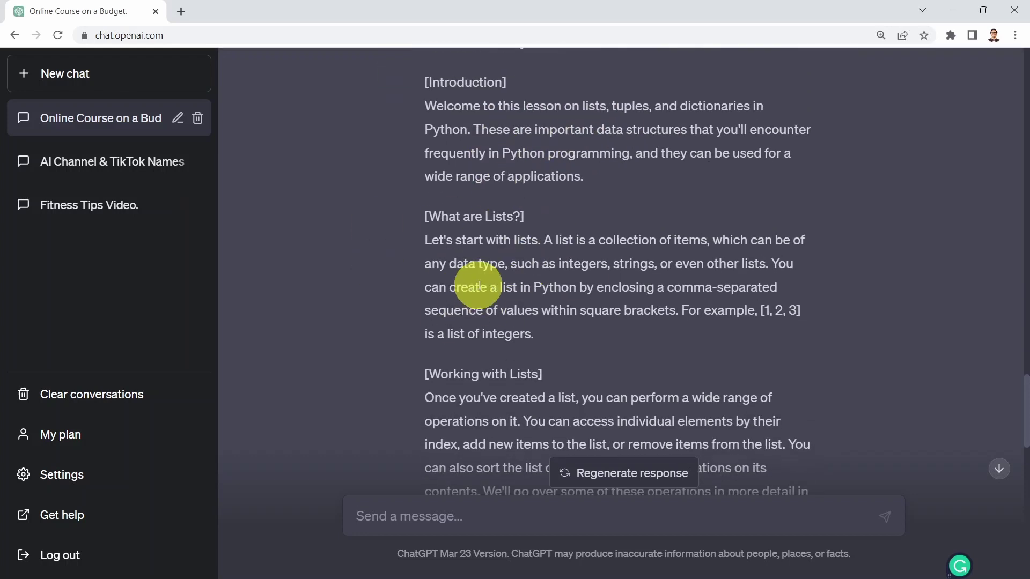
scroll(478, 285, "down", 1)
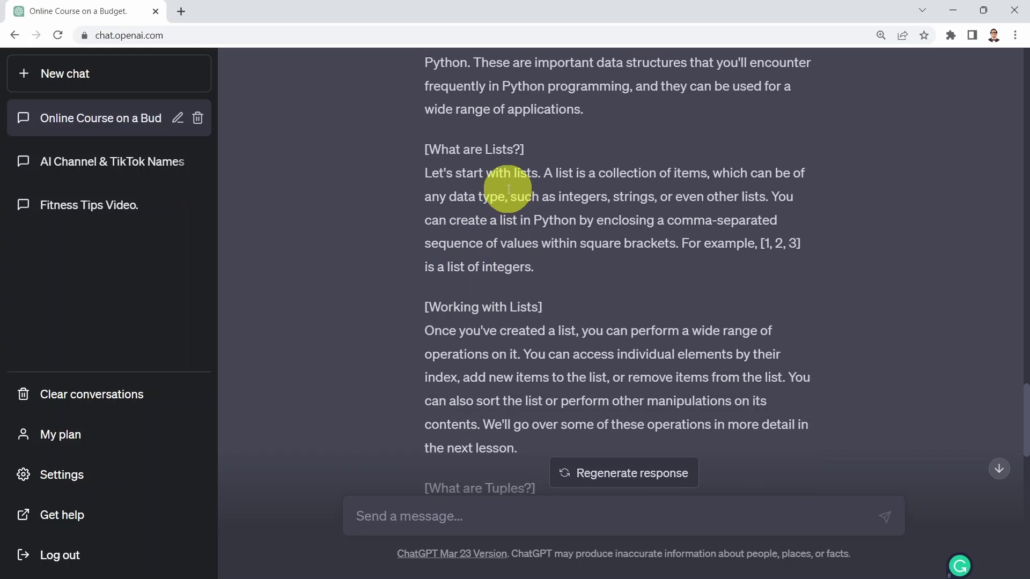
scroll(496, 220, "down", 1)
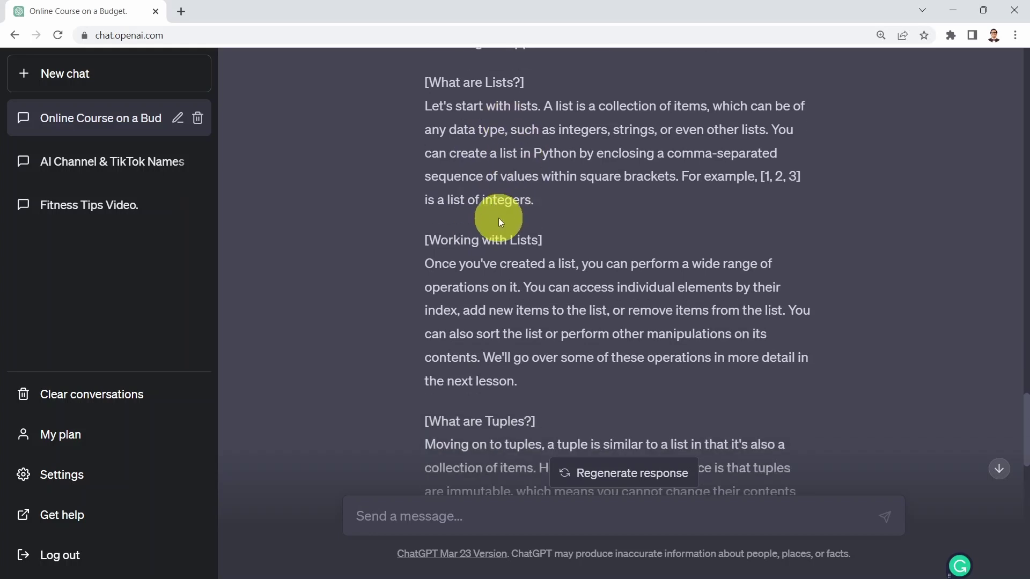
scroll(496, 219, "down", 3)
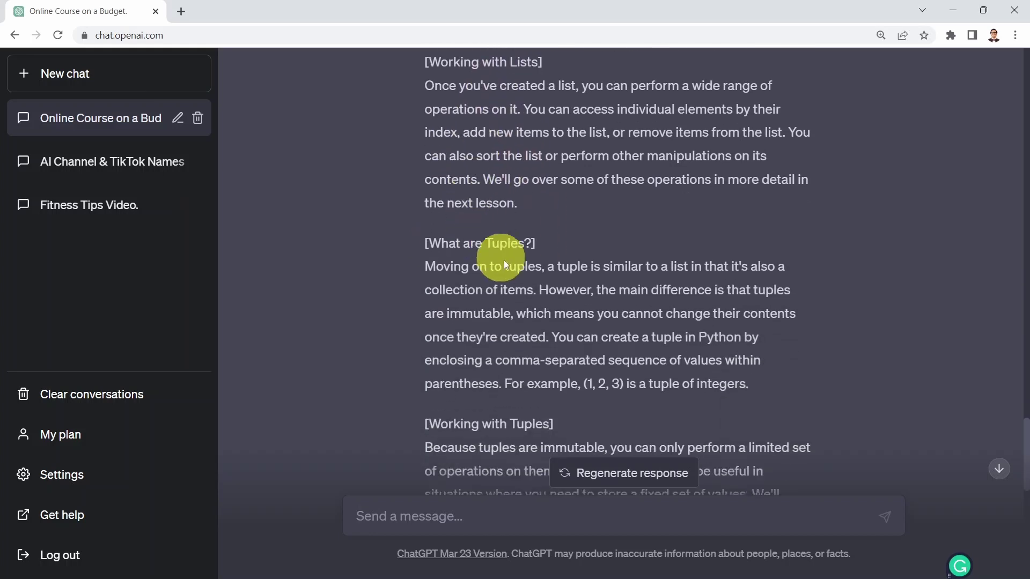
scroll(479, 291, "down", 6)
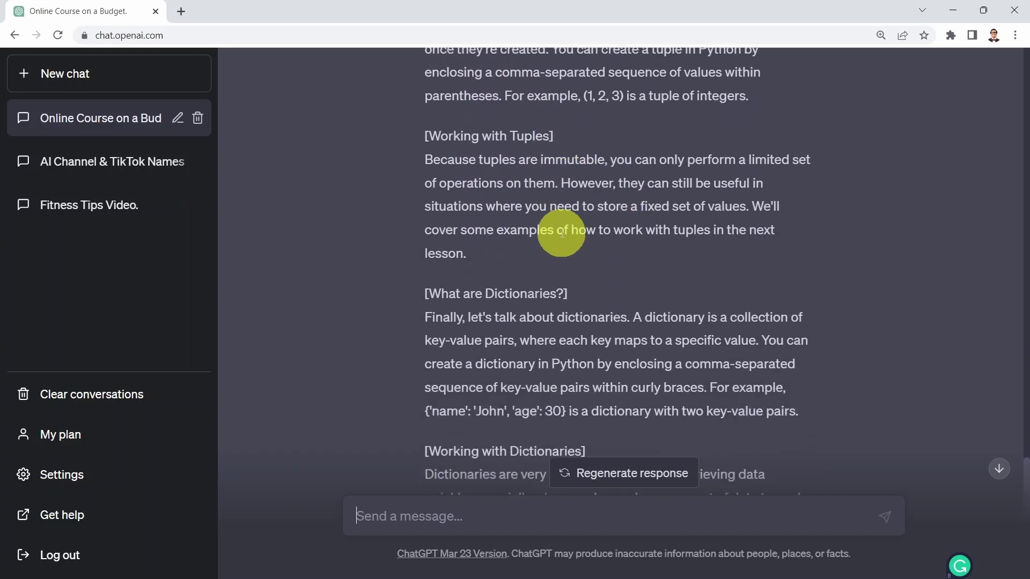
scroll(529, 246, "down", 1)
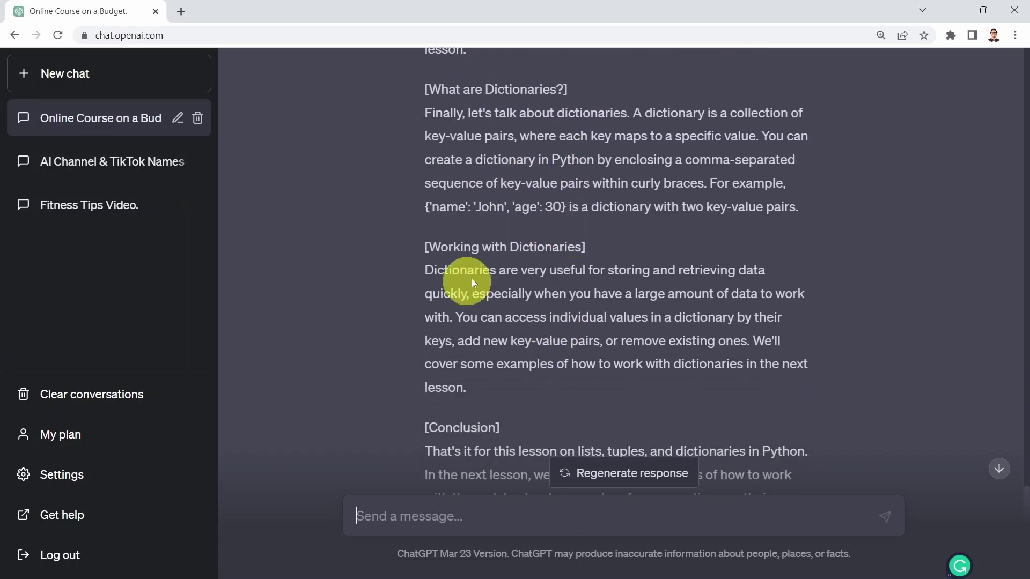
scroll(595, 295, "down", 2)
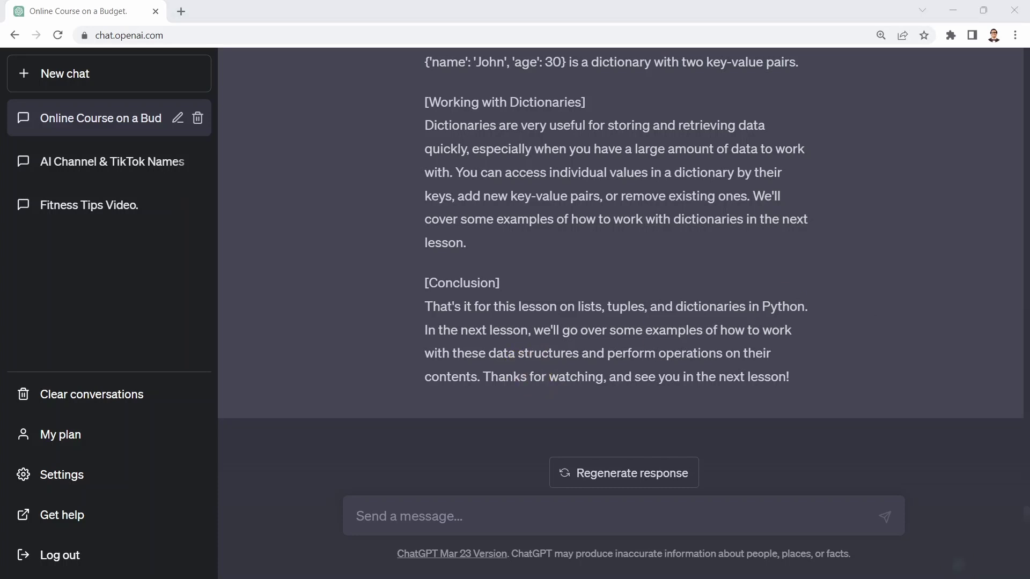
- Send the question "What about writing key learning outcomes for this course?"
key("ctrl+c")
left_click(408, 517)
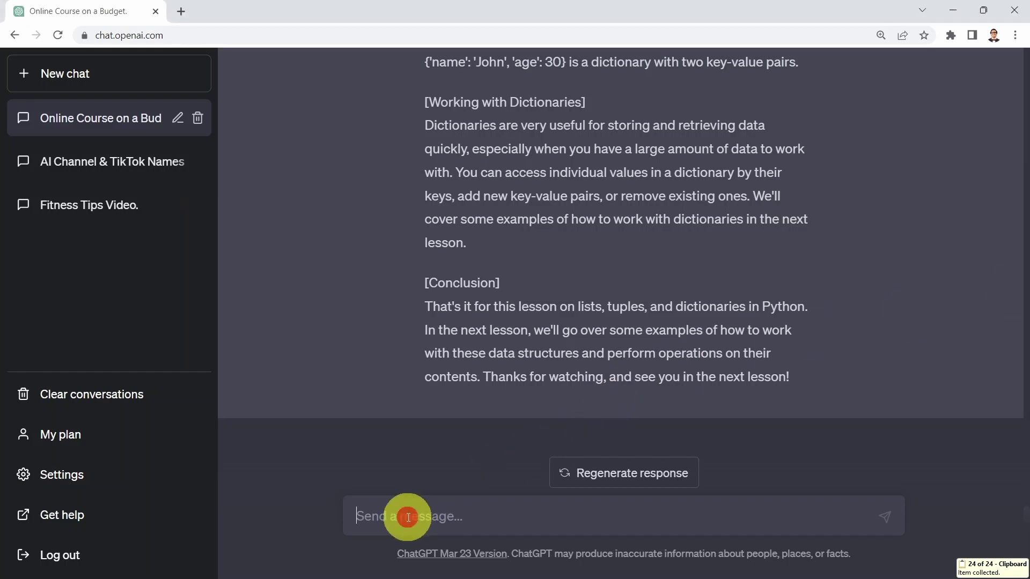
key("ctrl+v")
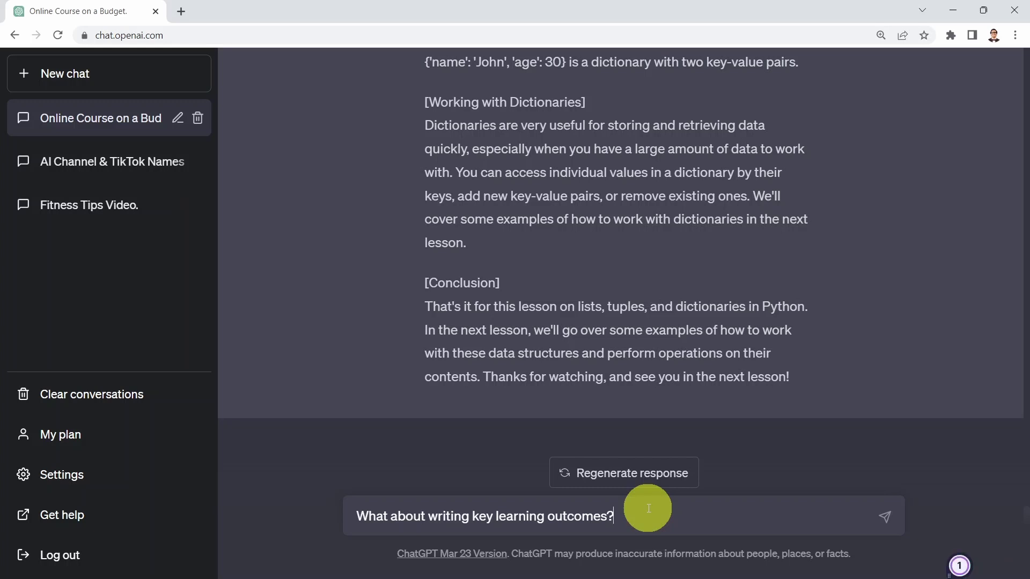
type("for this course")
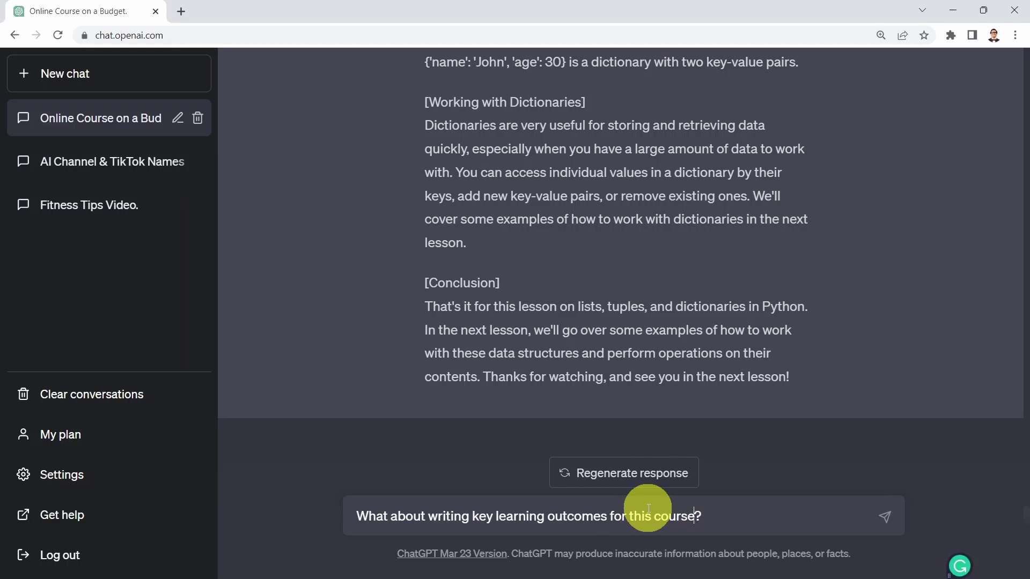
key("Return")
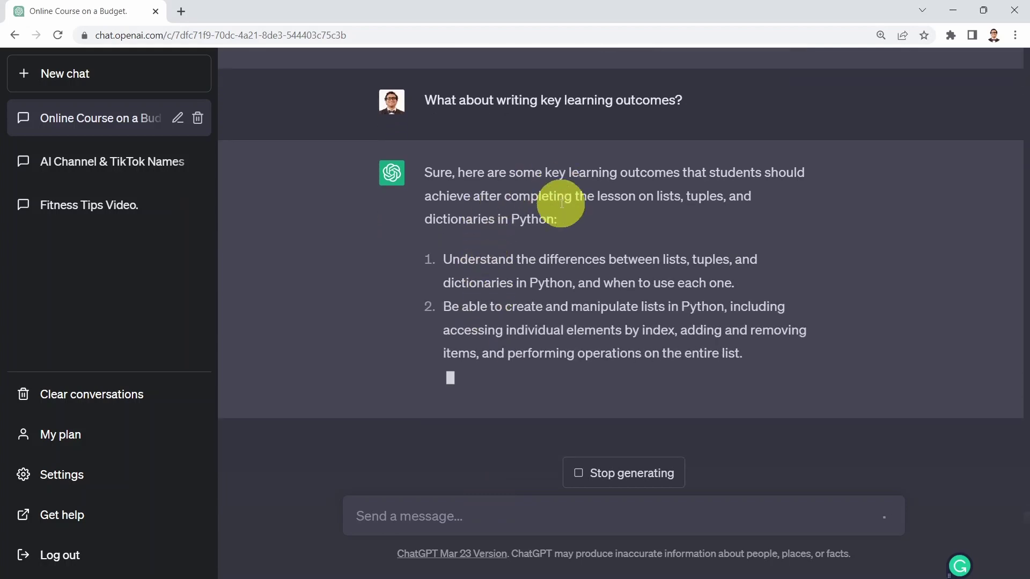
- Review the generated key learning outcomes for the lesson on lists, tuples, and dictionaries
scroll(690, 142, "up", 6)
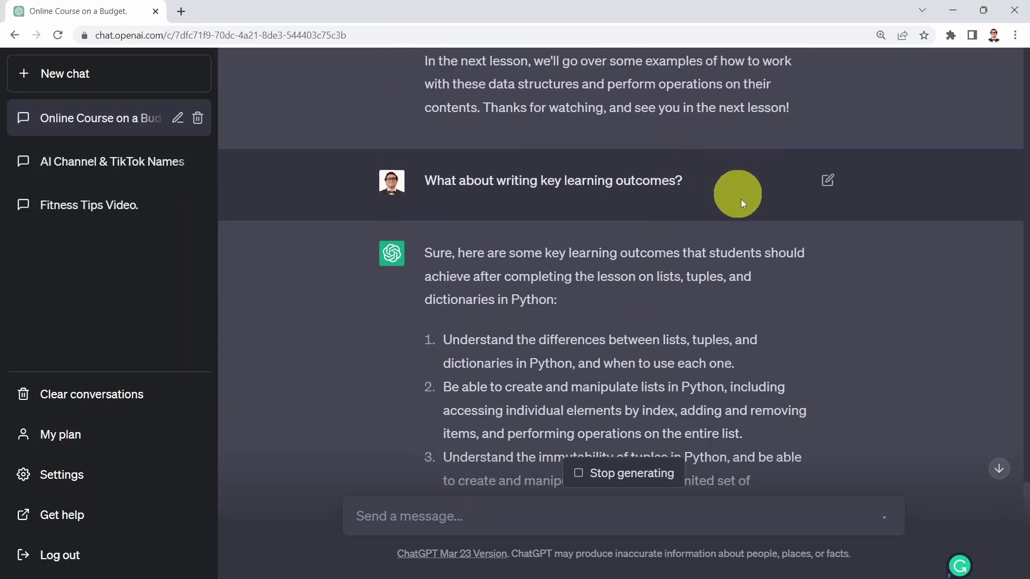
scroll(459, 263, "down", 2)
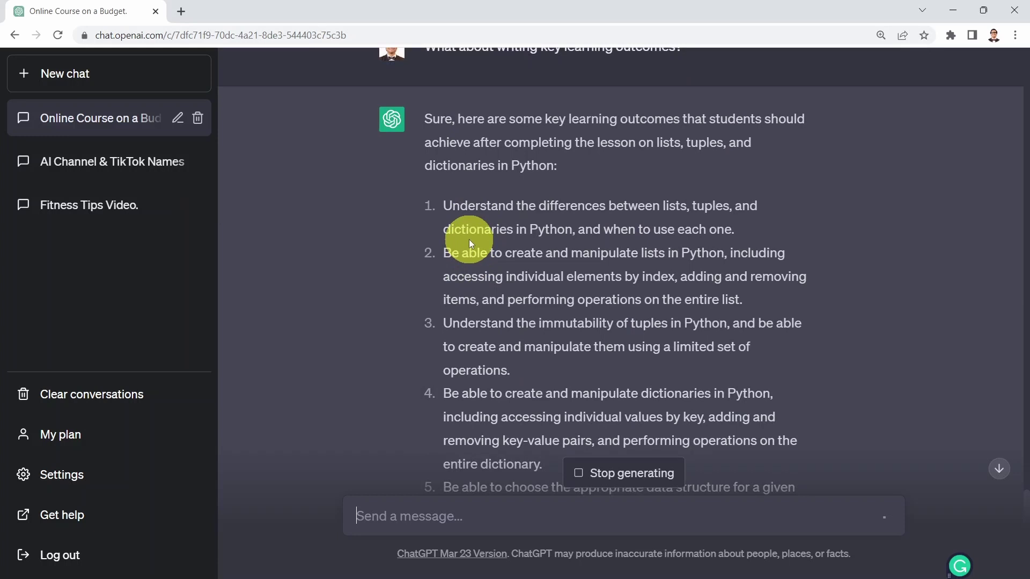
scroll(448, 217, "down", 1)
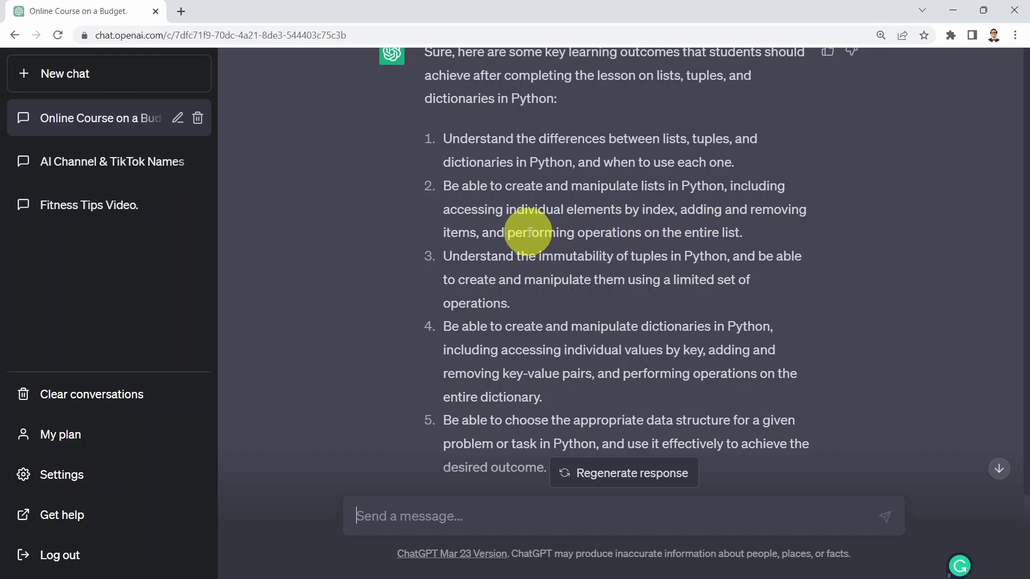
scroll(534, 228, "down", 1)
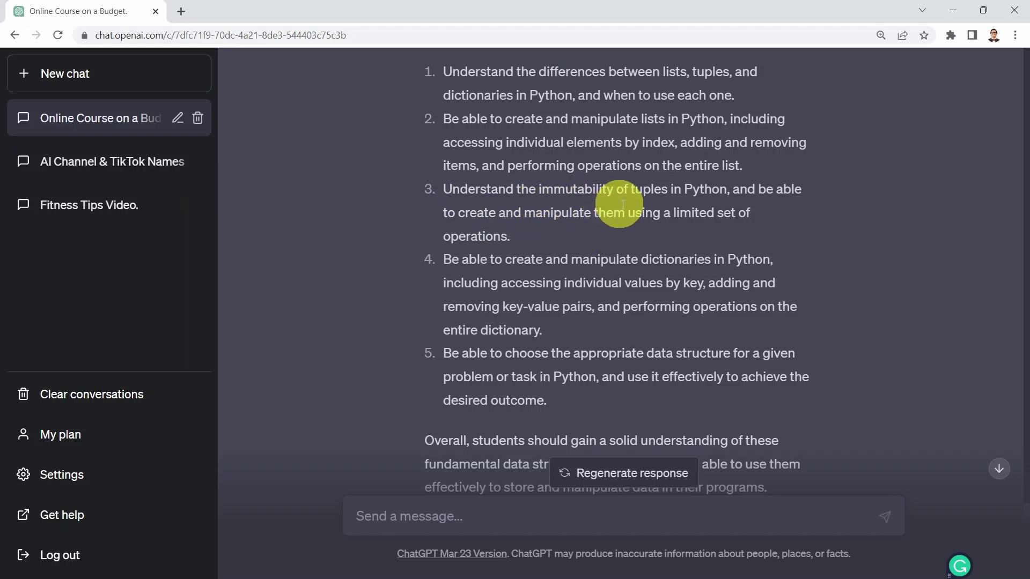
scroll(481, 250, "down", 1)
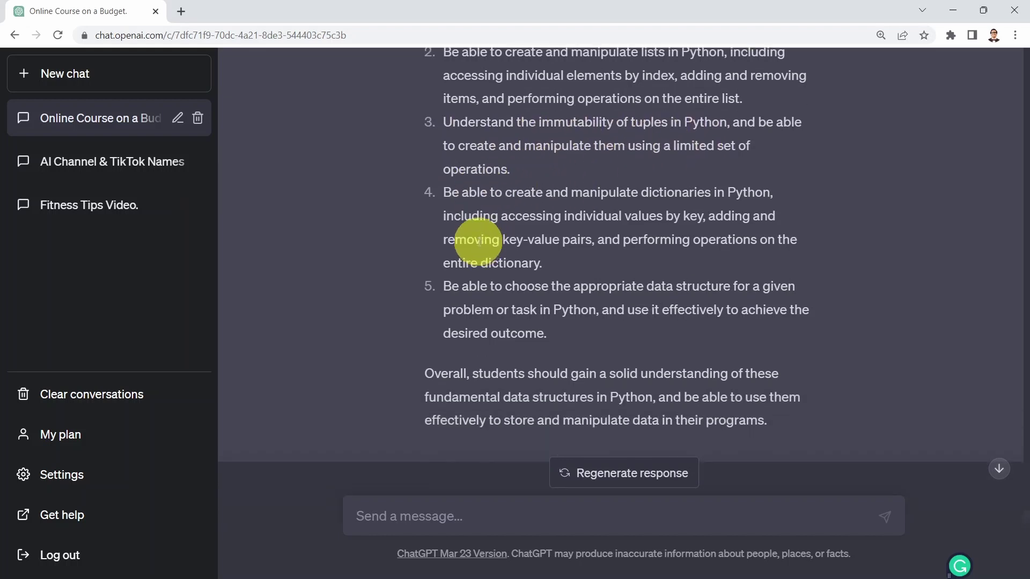
scroll(728, 206, "down", 1)
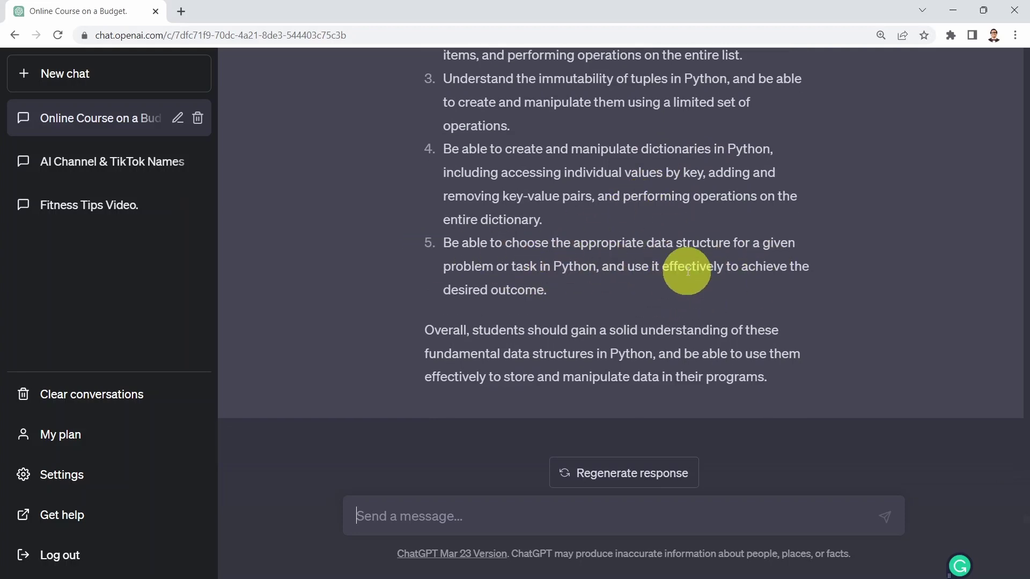
scroll(681, 276, "up", 5)
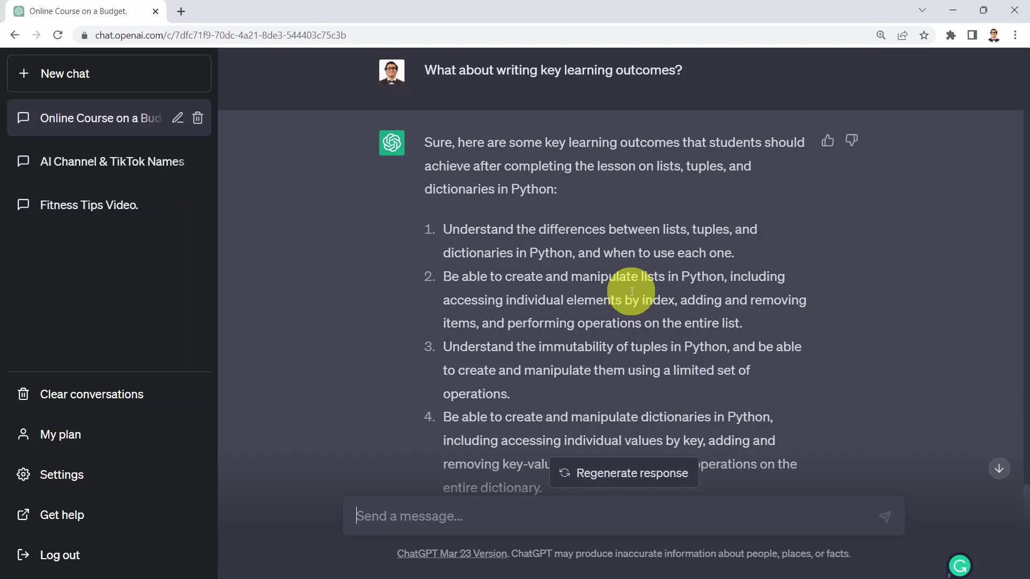
- Send a follow-up question reading "What about writing key learning outcomes for the entire course?"
scroll(601, 275, "down", 5)
left_click(403, 516)
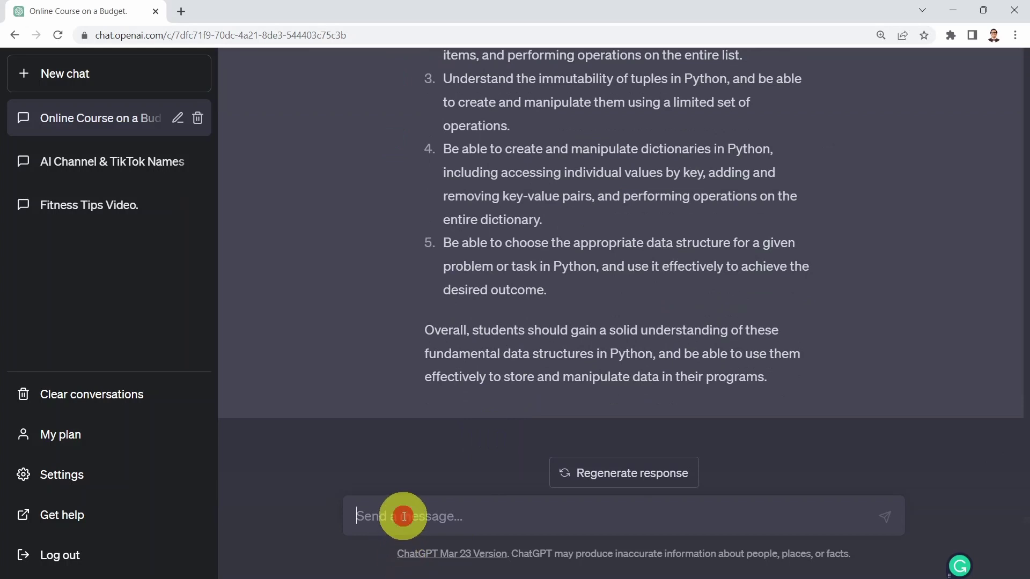
key("ctrl+v")
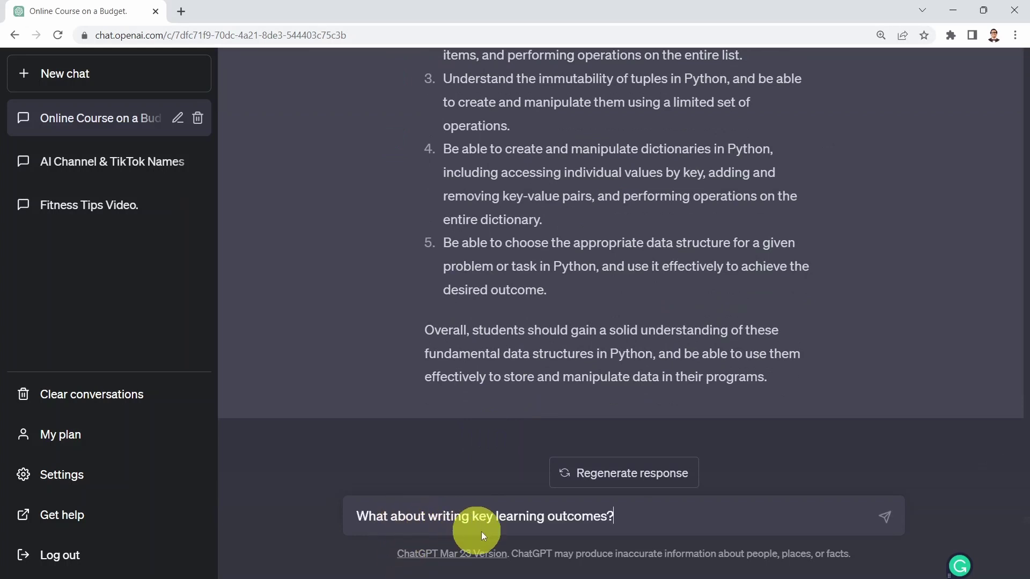
type("for the entire ")
type("course")
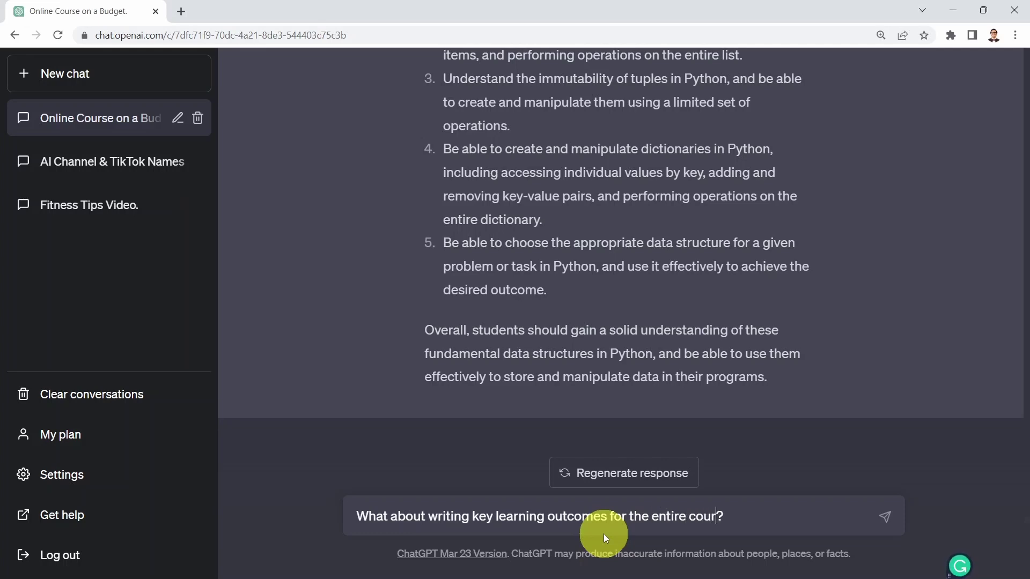
key("Return")
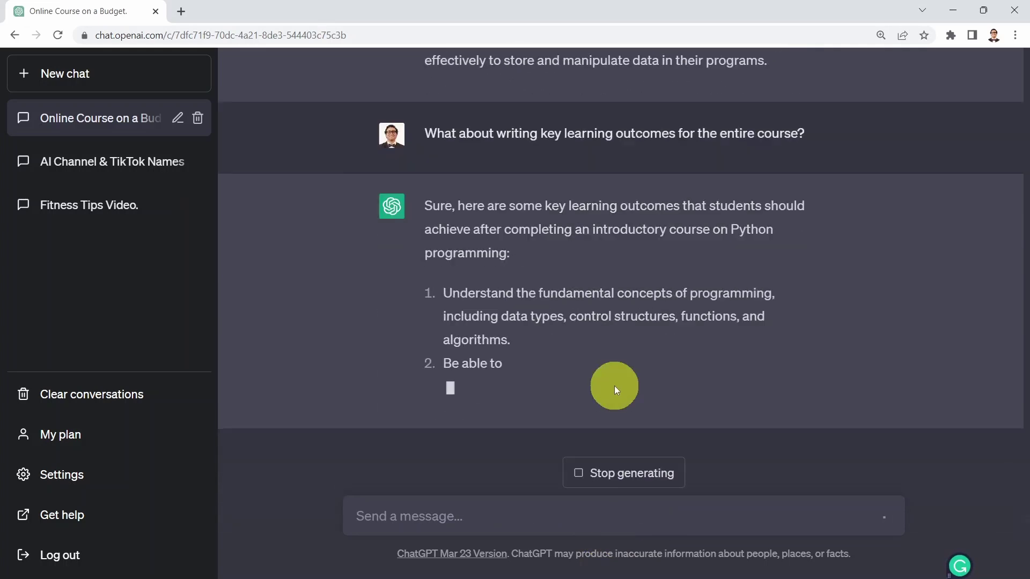
- Read through the generated key learning outcomes for the whole introductory Python programming course
scroll(546, 217, "up", 8)
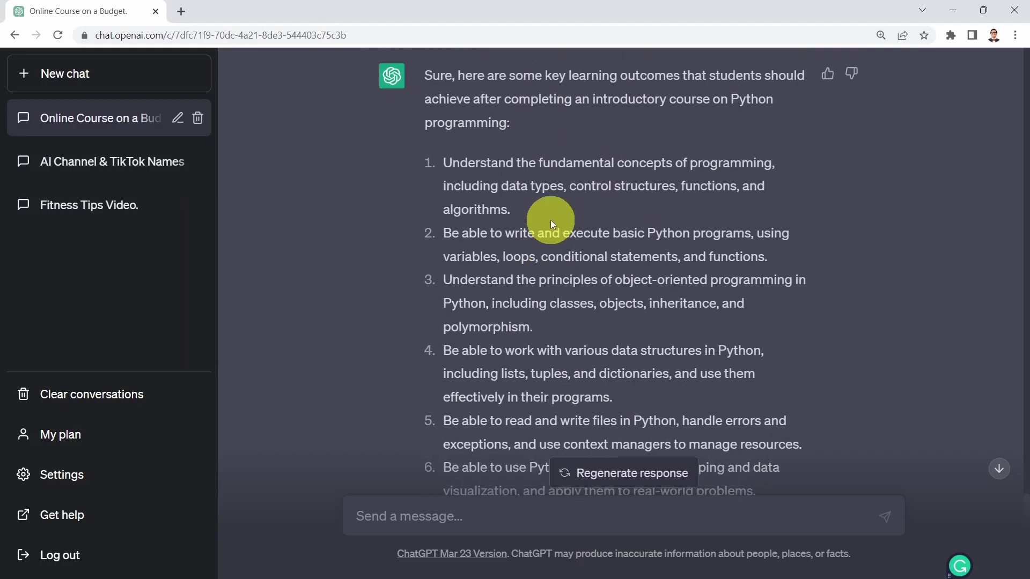
scroll(617, 279, "down", 2)
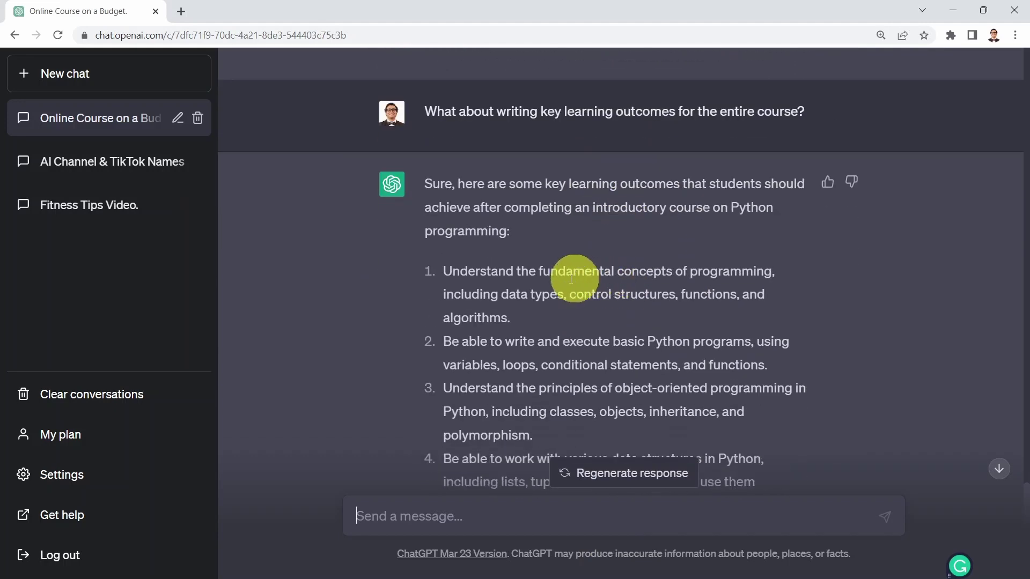
scroll(561, 285, "down", 2)
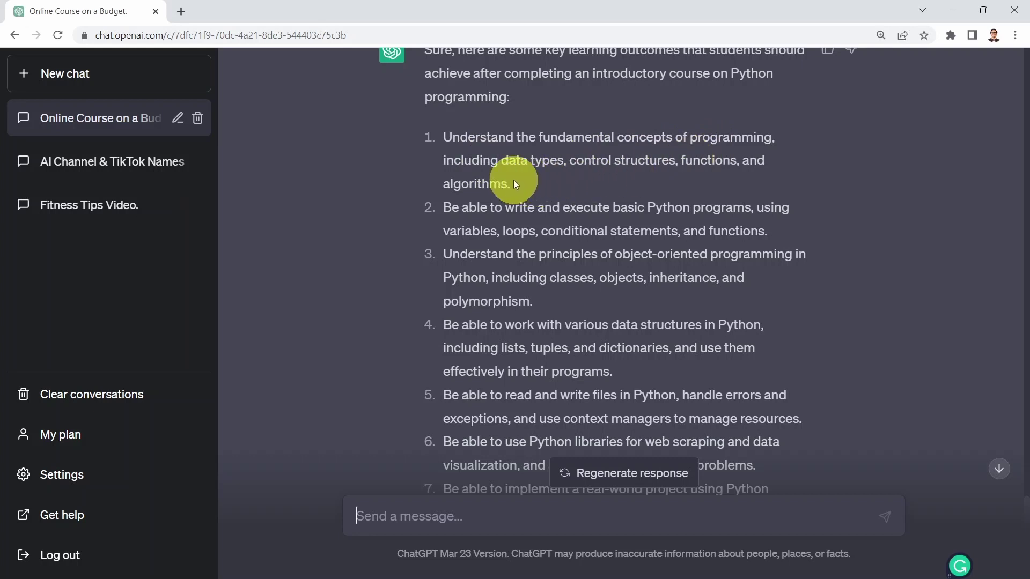
scroll(611, 164, "down", 1)
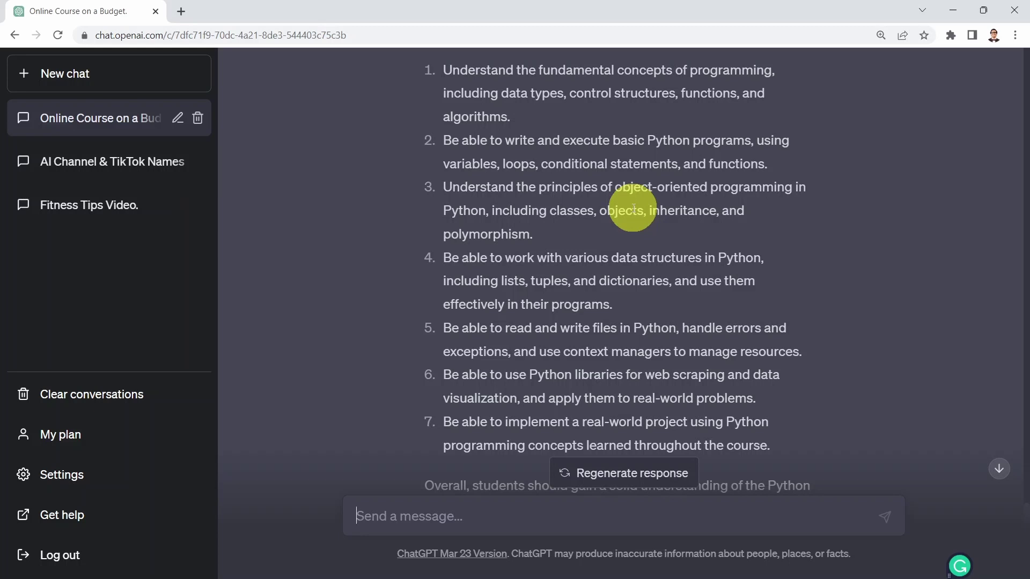
scroll(591, 246, "down", 2)
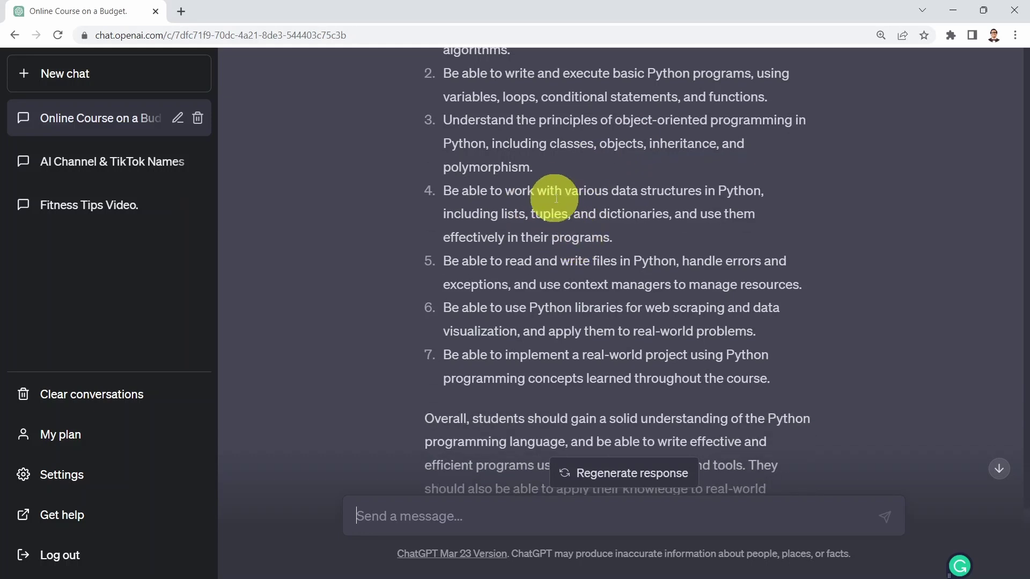
scroll(547, 256, "down", 1)
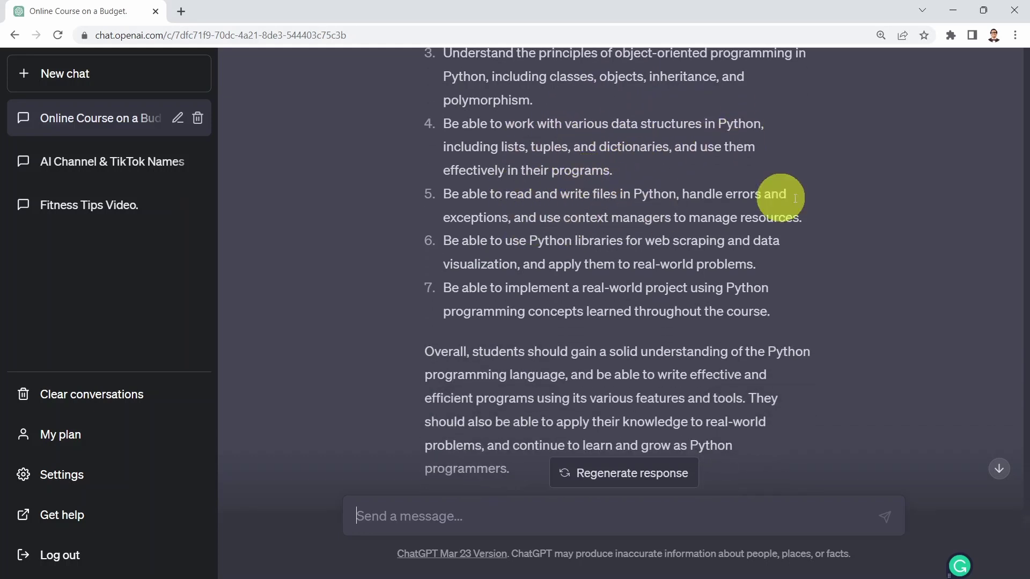
- Send the question "What about the target audience?" and read the generated description of the course's audience
scroll(549, 270, "down", 1)
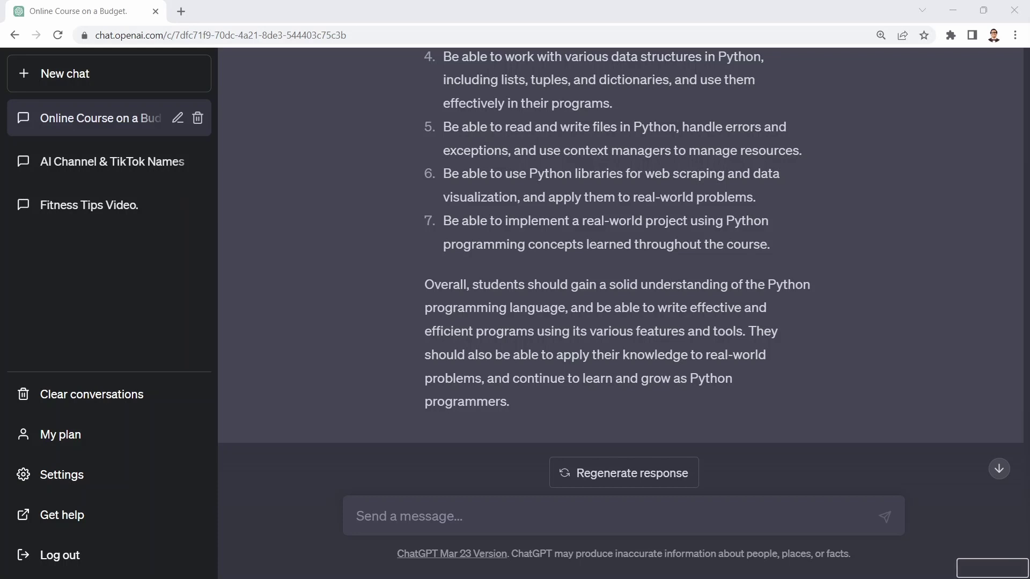
left_click(420, 509)
type("What about the target audience")
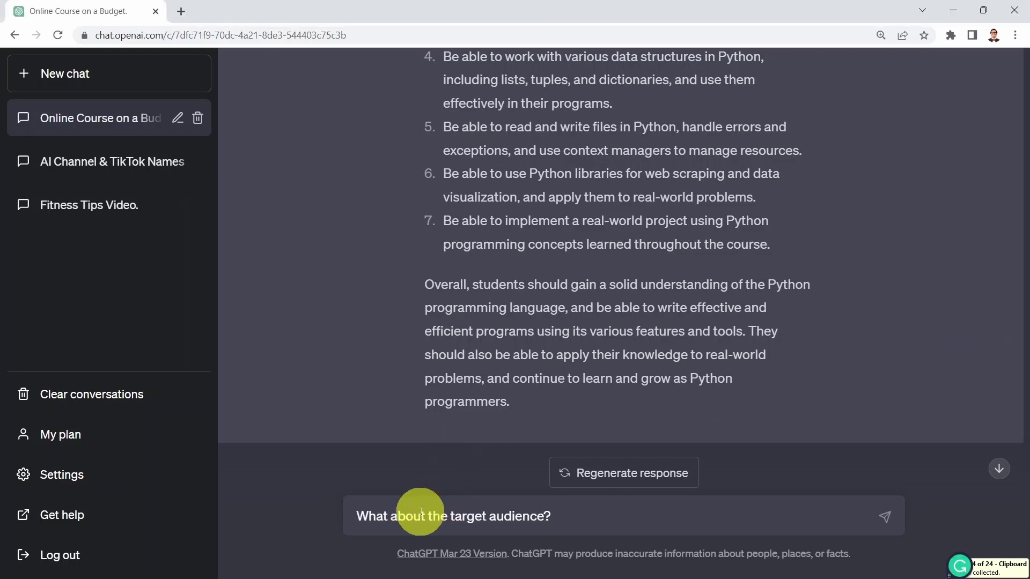
key("Return")
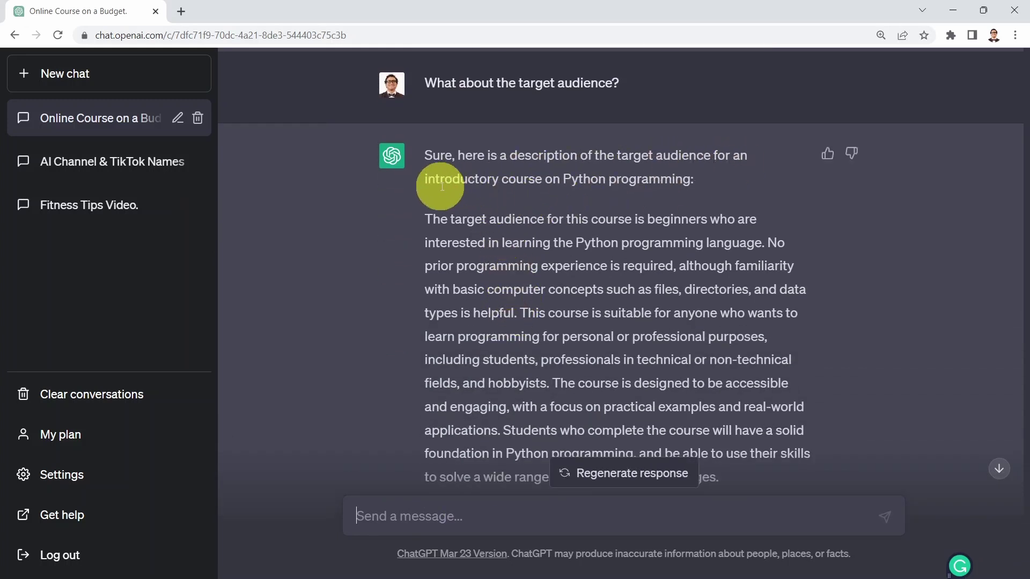
scroll(626, 179, "down", 2)
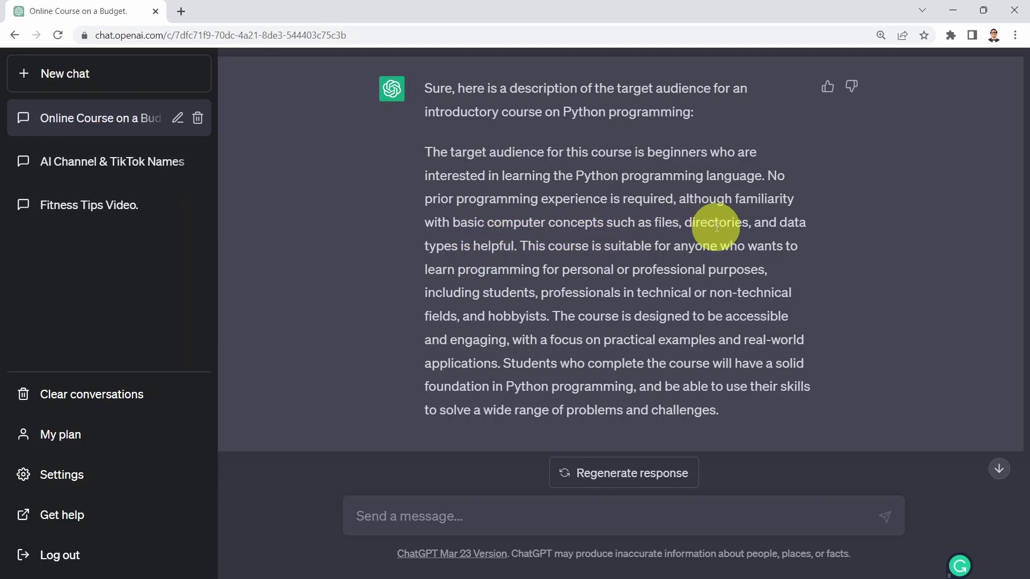
scroll(504, 256, "down", 2)
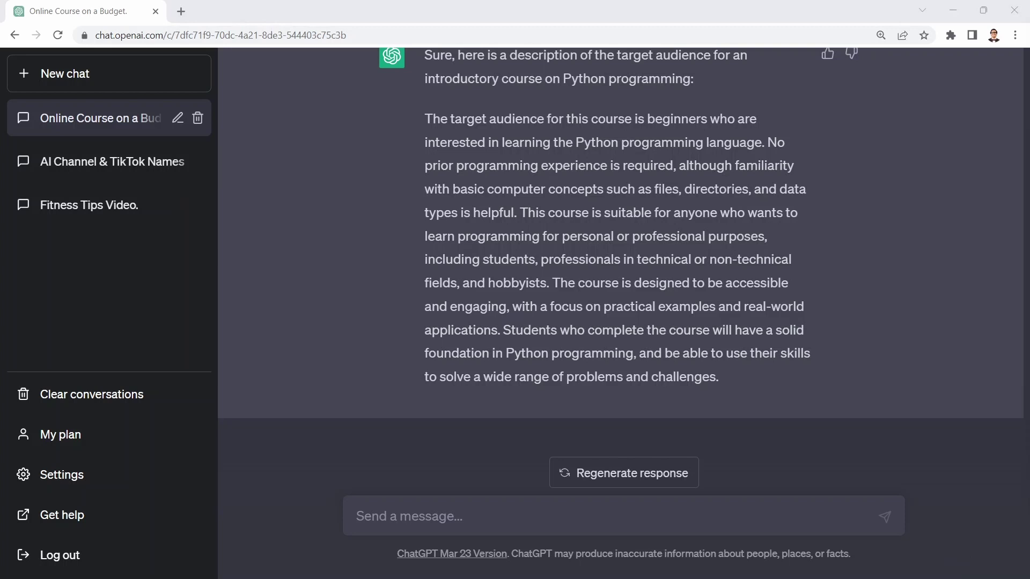
- Send the follow-up question "What about prerequisites?" and read through the generated prerequisites for the Python course
left_click(414, 519)
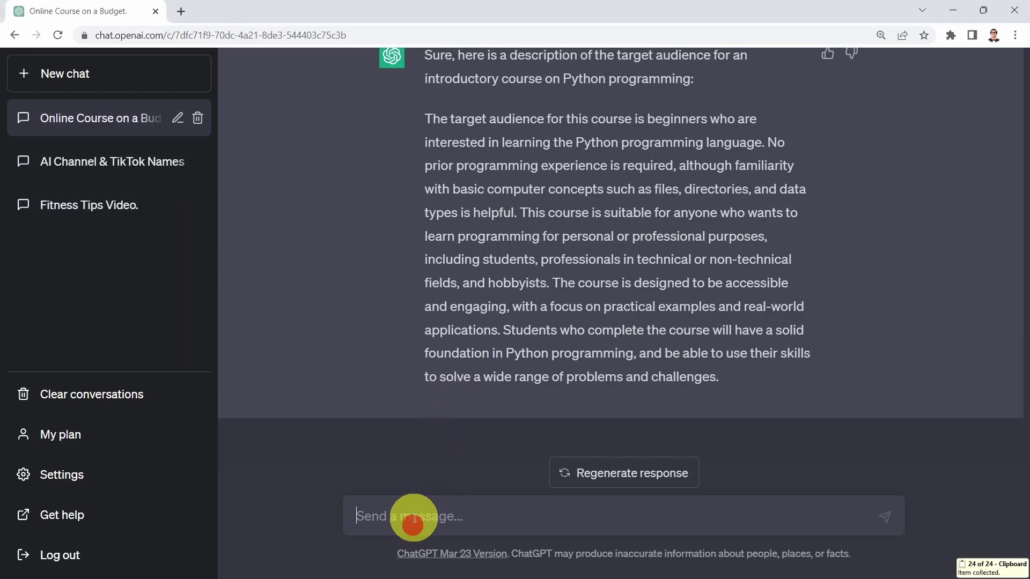
type("What about prerequisites?")
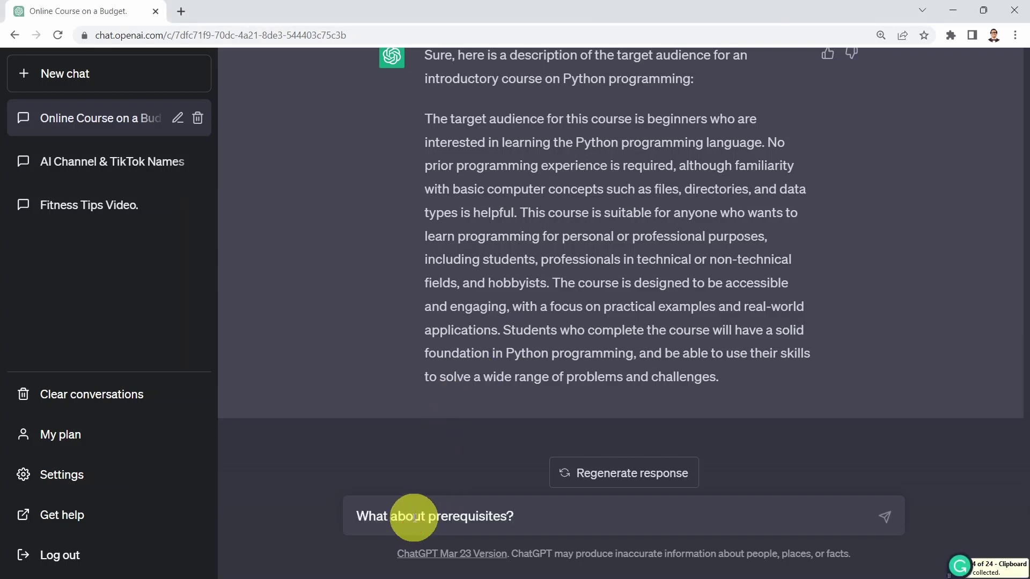
key("Return")
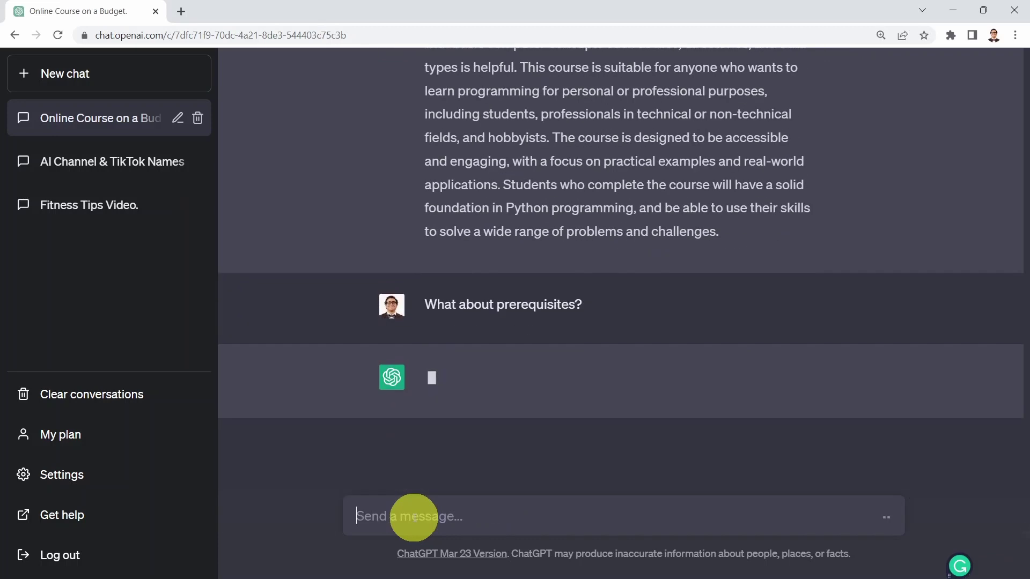
scroll(445, 215, "up", 3)
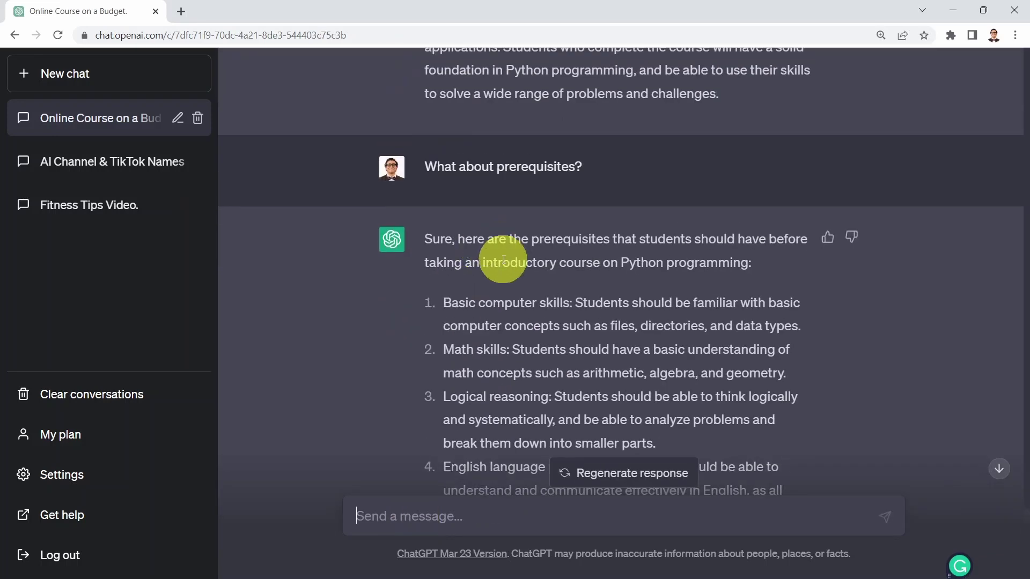
scroll(594, 258, "down", 2)
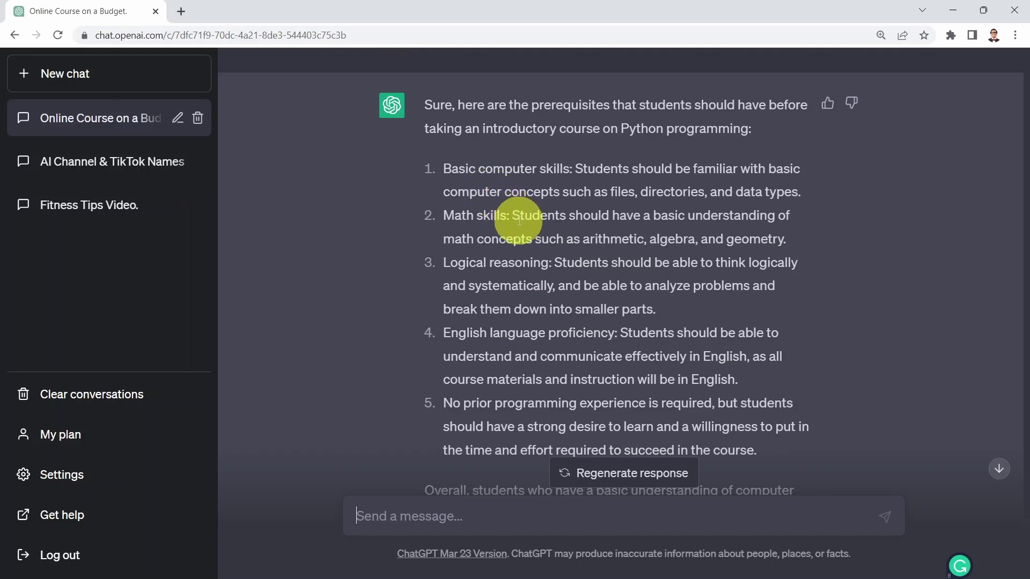
scroll(499, 214, "down", 2)
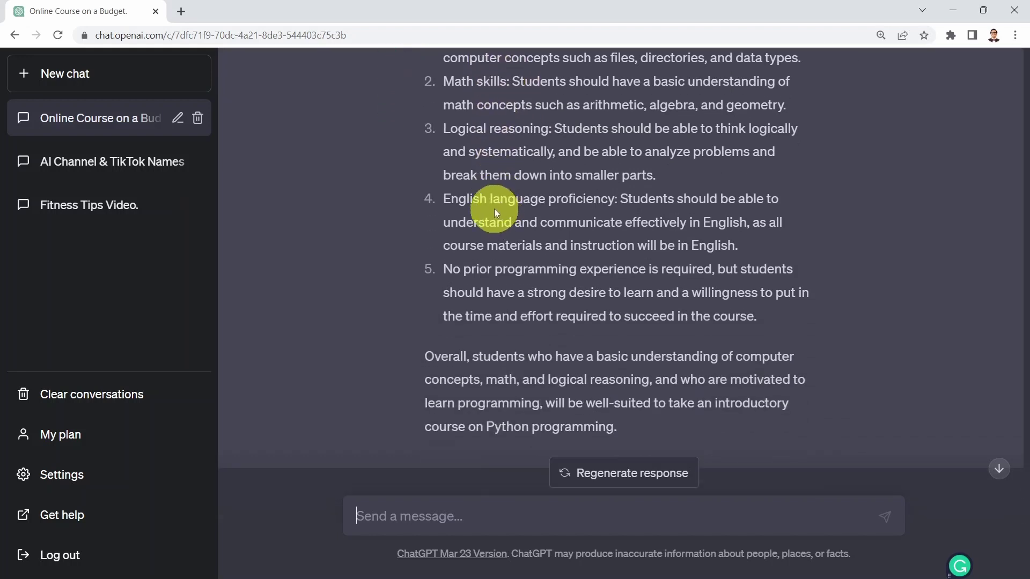
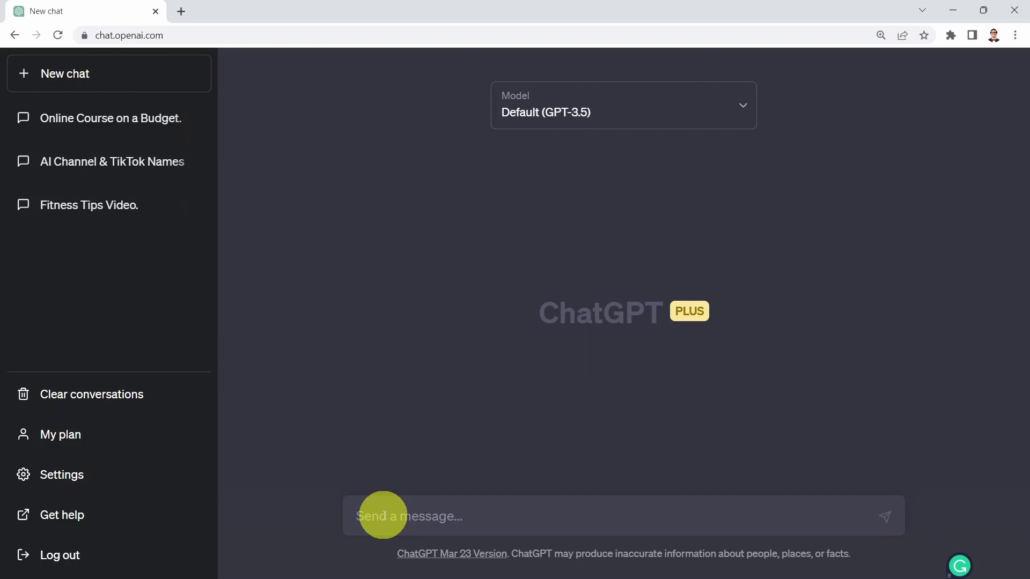
- In a new chat, send "Write a 10 questions poll to engage my students who are taking my artificial intelligence masterclass."
left_click(382, 516)
type("Write a 10 questions poll to engage my students who are taking my artificial intelligence masterclass.")
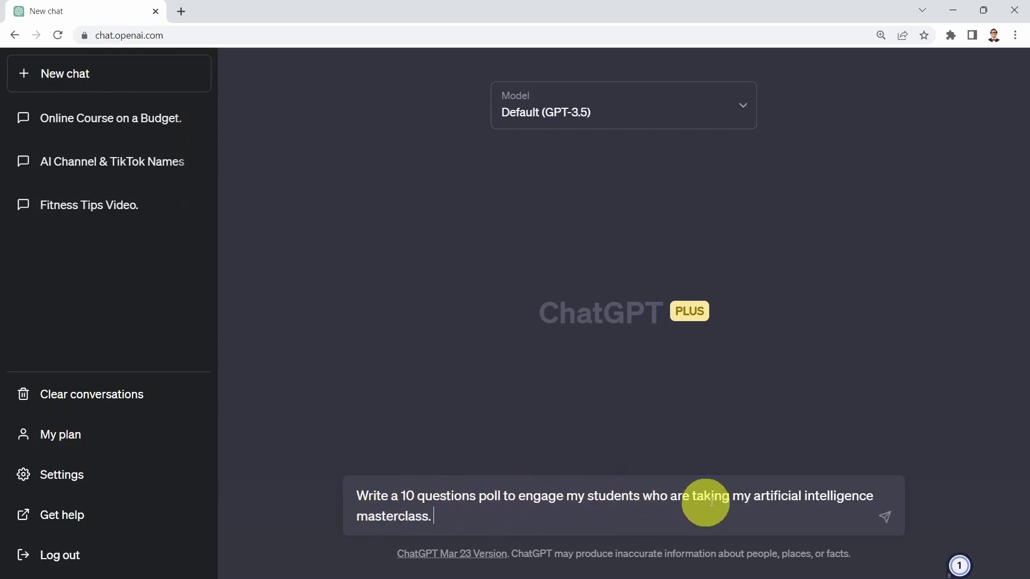
left_click(567, 515)
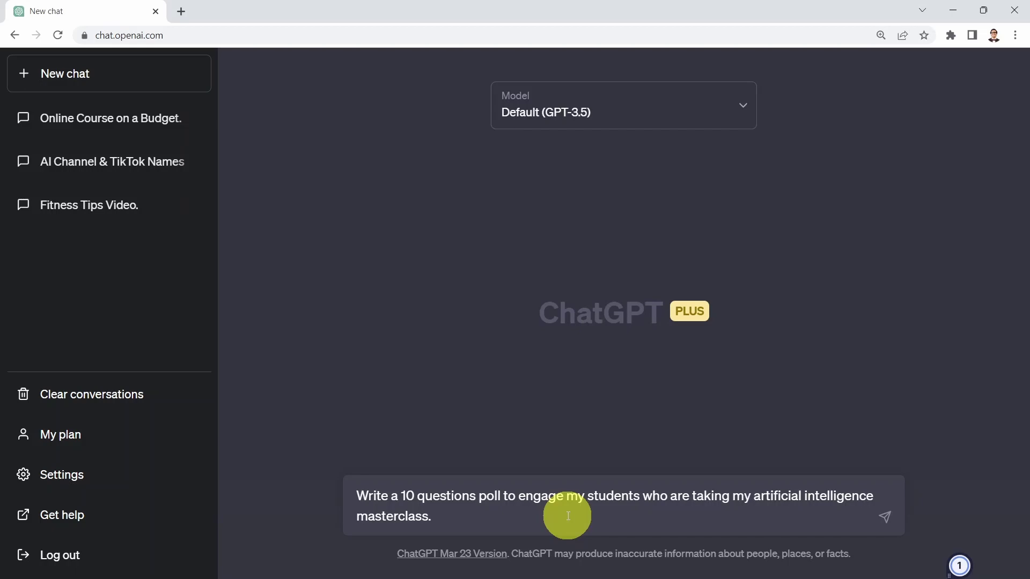
key("Return")
- Read through the generated poll questions for the artificial intelligence masterclass students
scroll(459, 349, "up", 4)
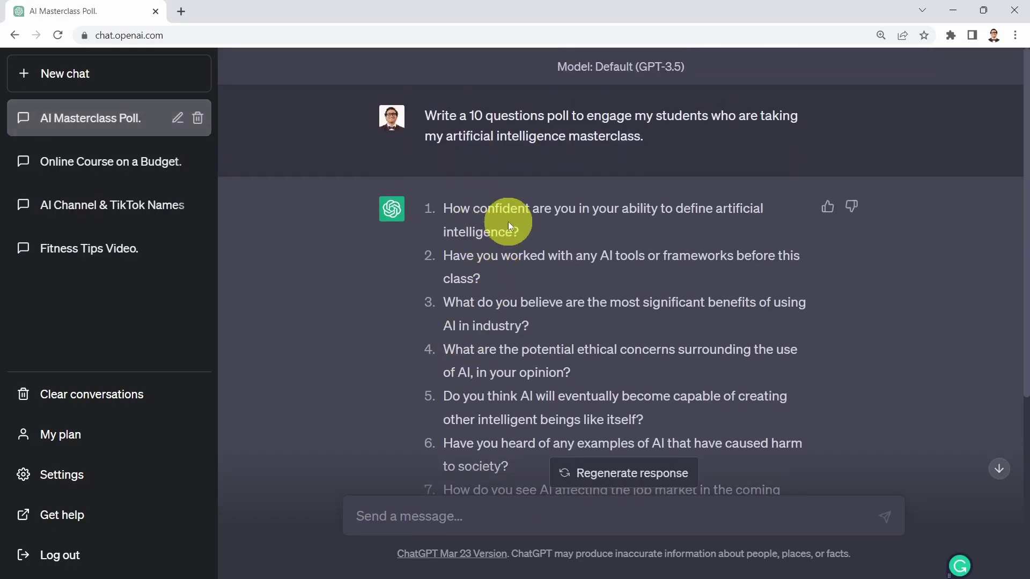
scroll(540, 207, "down", 1)
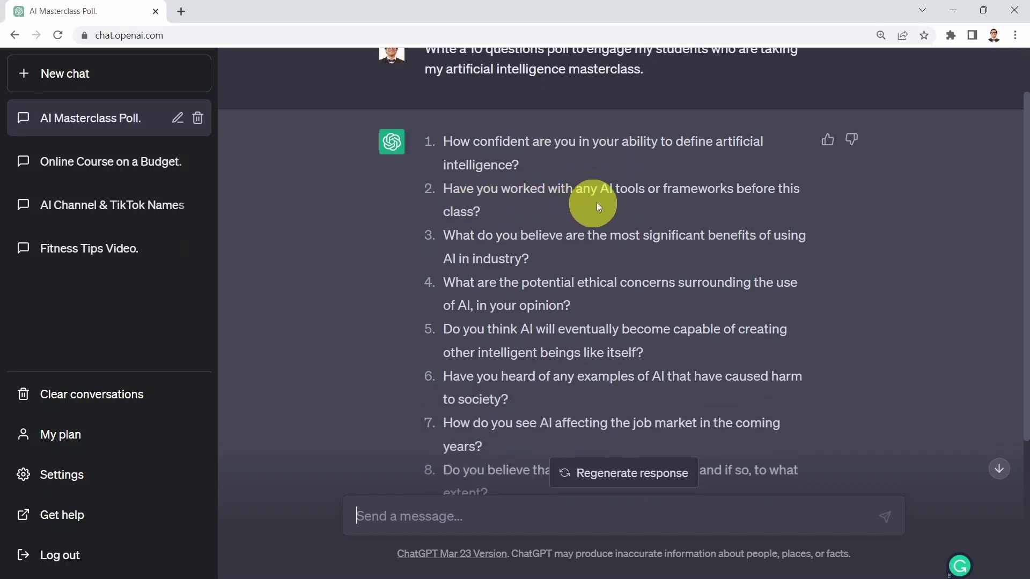
scroll(665, 198, "down", 1)
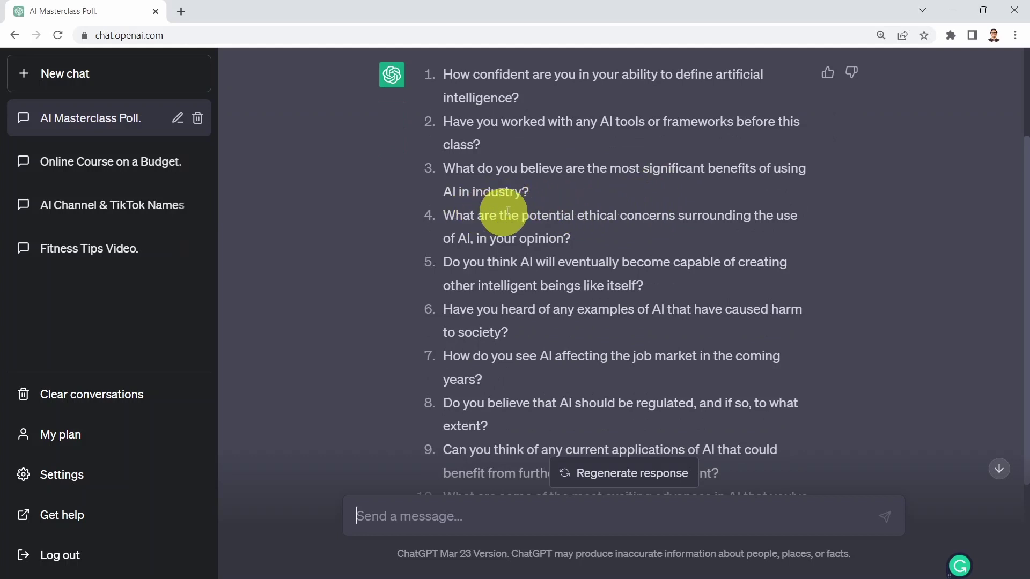
scroll(525, 223, "down", 1)
scroll(527, 221, "down", 2)
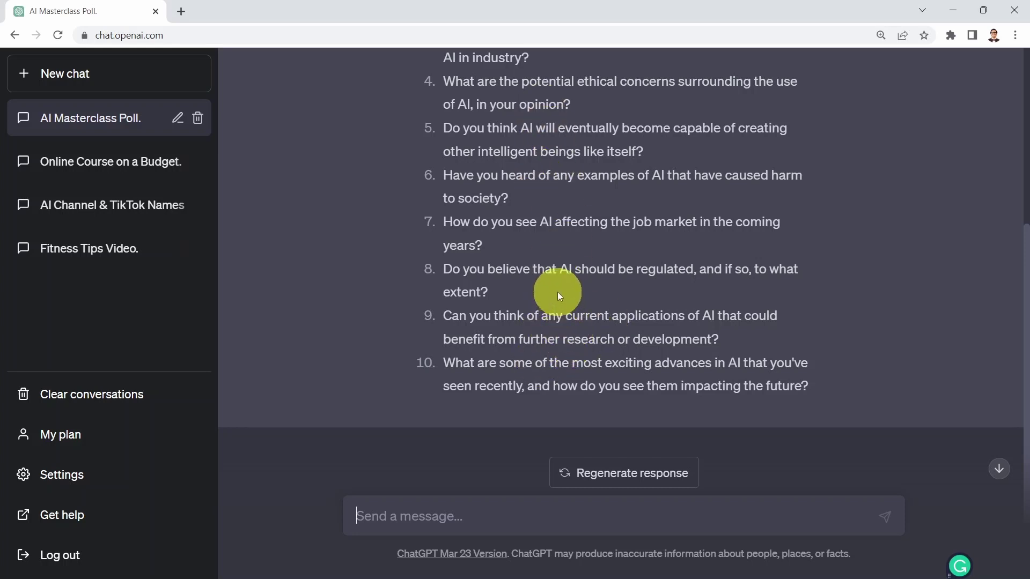
scroll(558, 294, "up", 4)
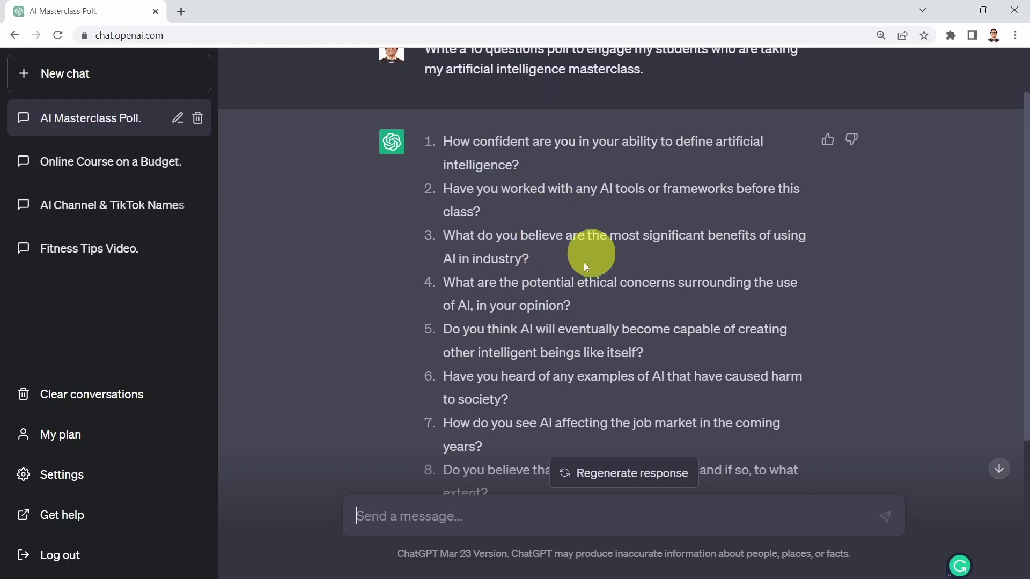
scroll(563, 274, "down", 4)
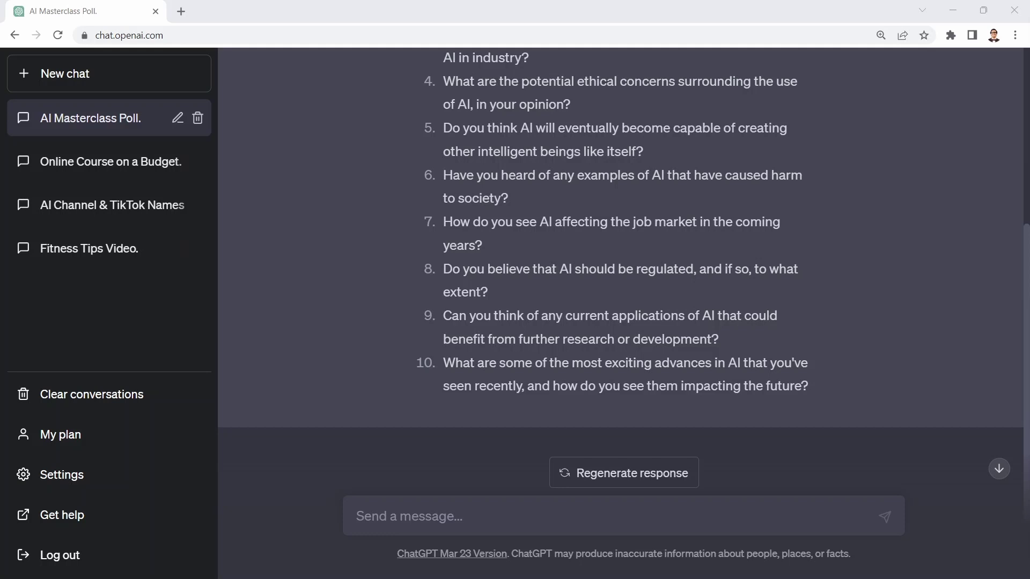
- In a new chat, request 10 quiz questions about Artificial intelligence and deep learning, with 4 multiple choices each and the correct answers at the end
left_click(405, 519)
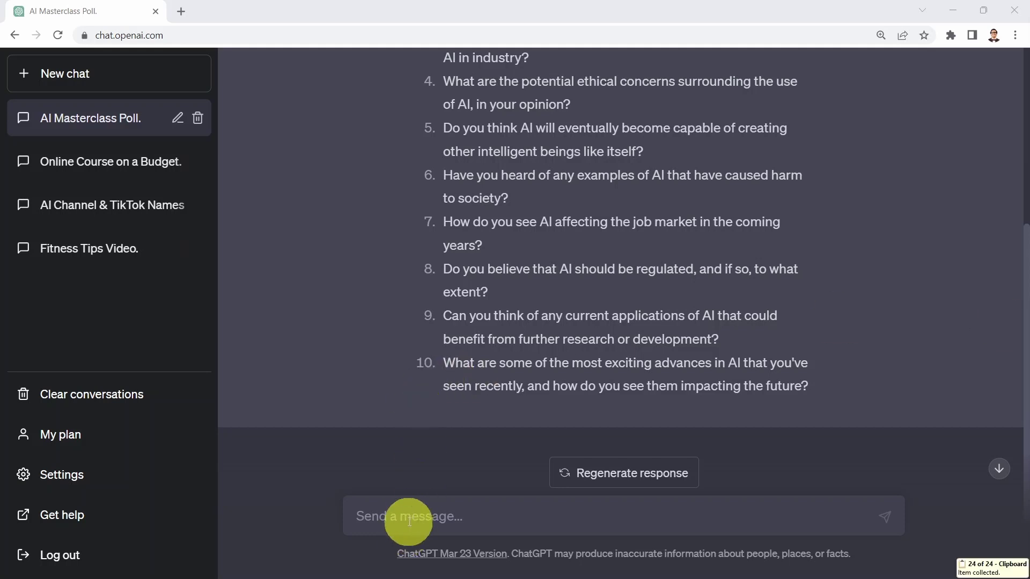
type("Write 10 quiz questions about Artificial intelligence and deep learning. Include 4 multiple choices with each question. Include the correct answers at the end.")
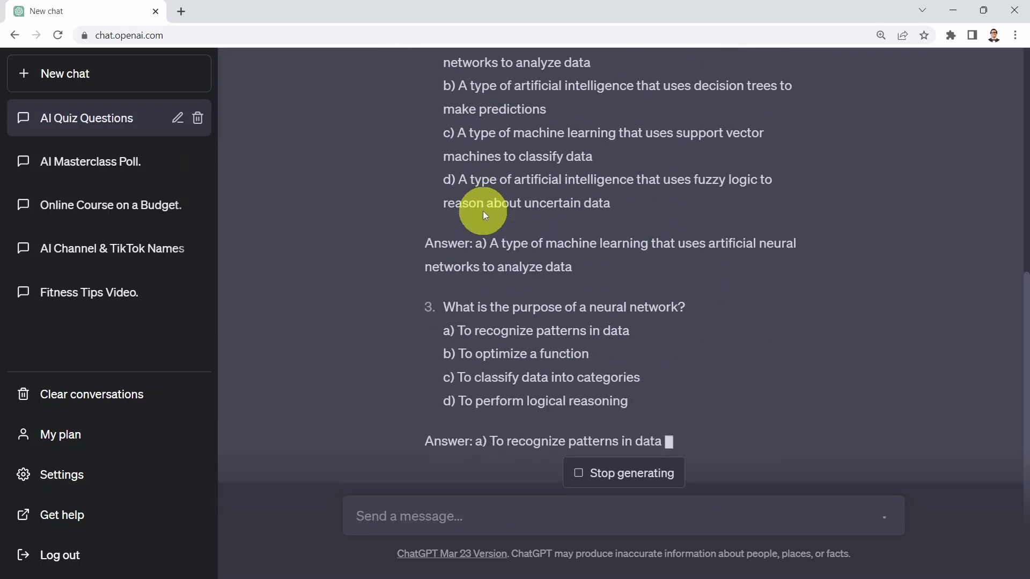
- Review the generated artificial intelligence and deep learning quiz, checking each question's choices and its answer
scroll(500, 185, "up", 15)
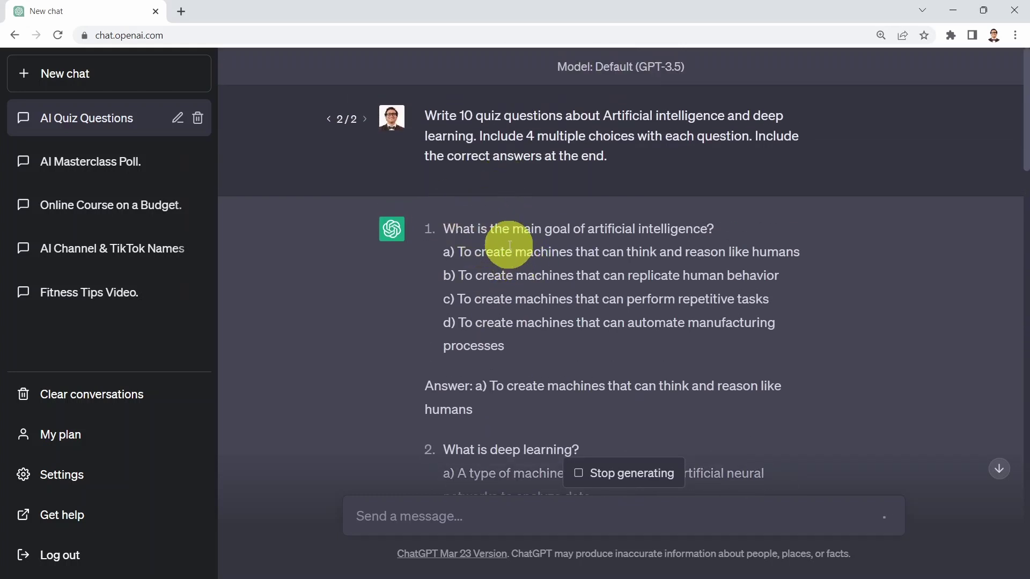
scroll(533, 231, "down", 3)
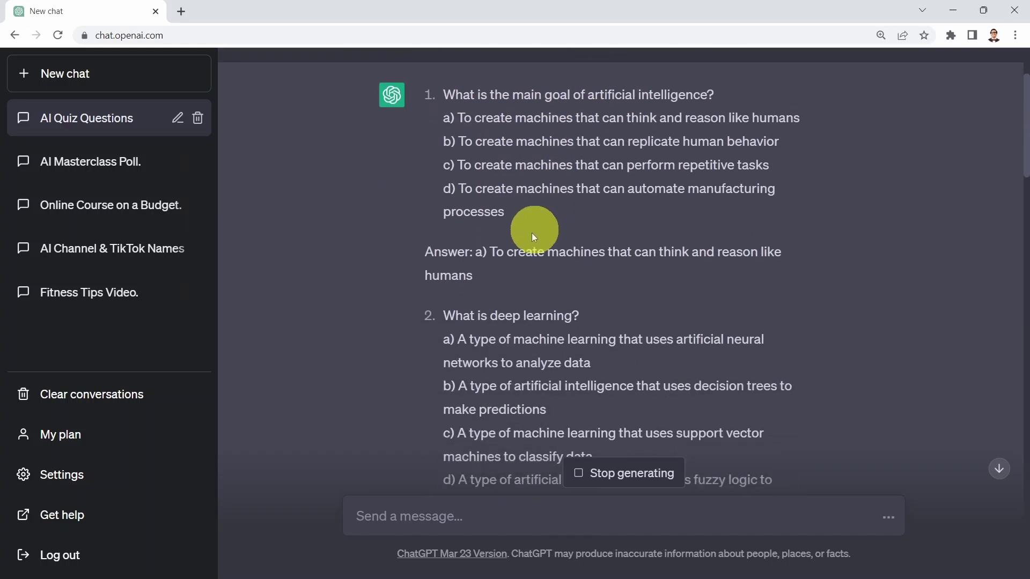
scroll(552, 261, "down", 3)
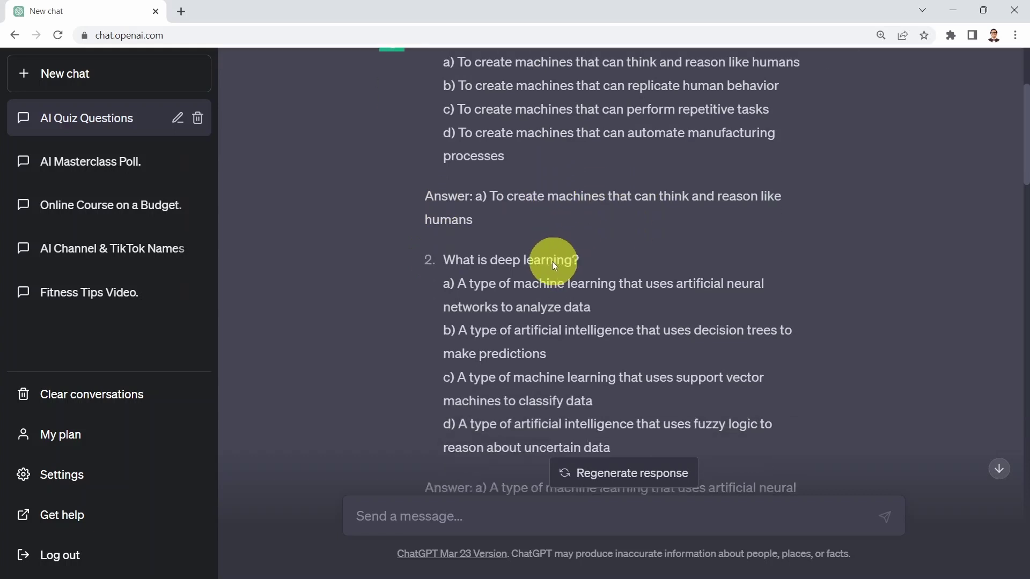
scroll(581, 198, "down", 3)
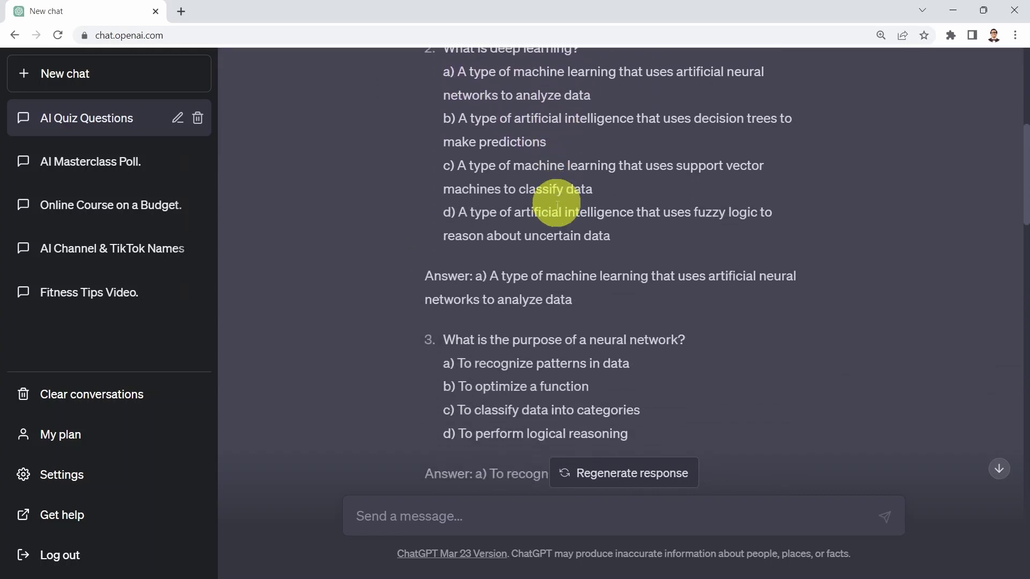
scroll(530, 309, "down", 3)
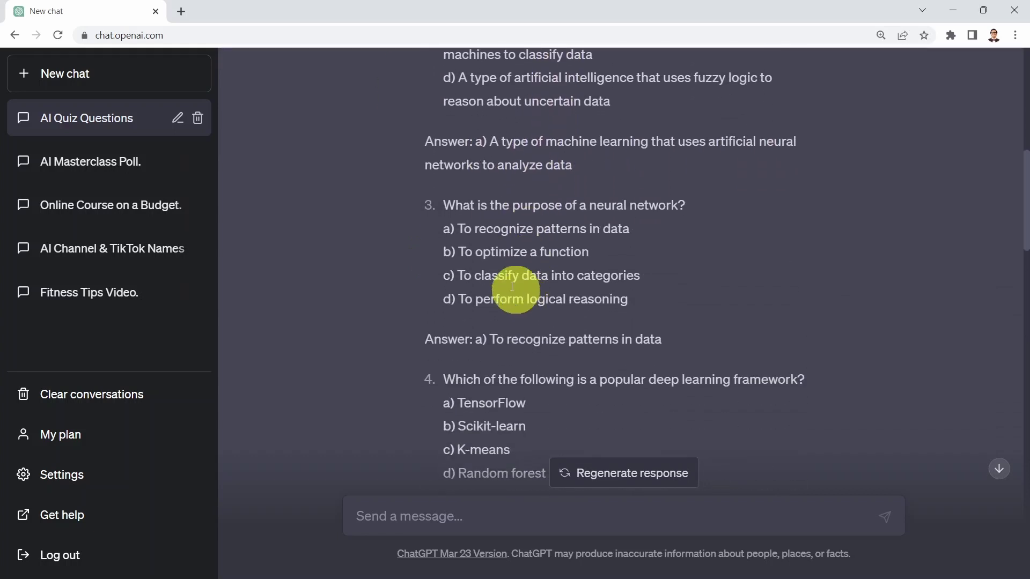
scroll(528, 259, "down", 4)
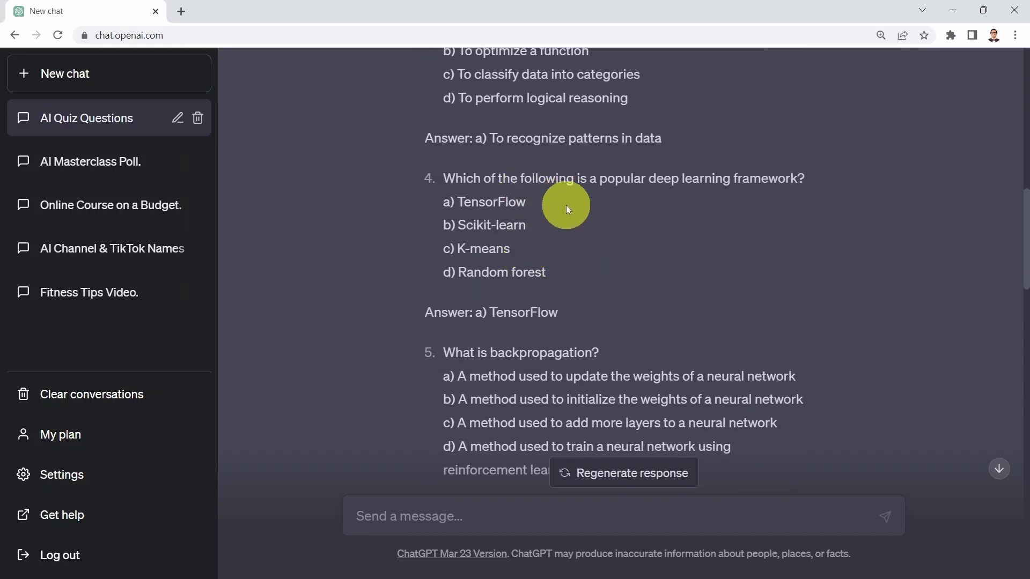
scroll(467, 225, "down", 3)
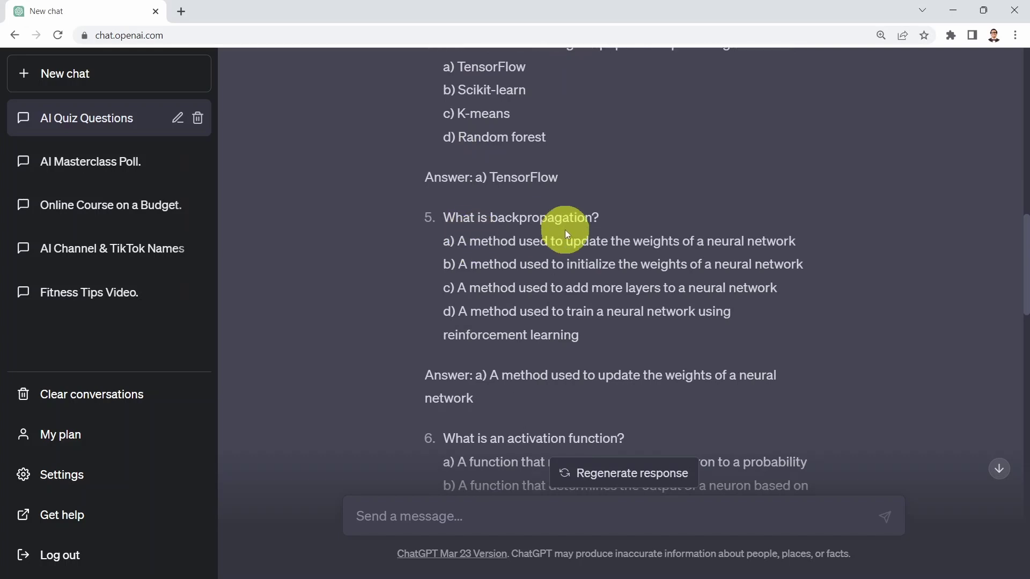
scroll(466, 236, "down", 3)
scroll(464, 231, "down", 1)
scroll(478, 223, "down", 5)
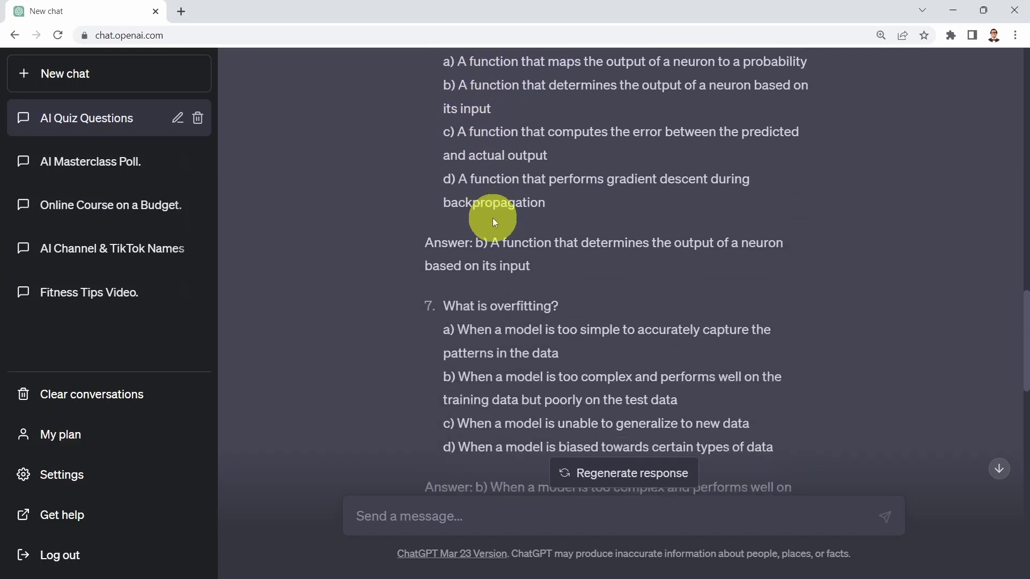
scroll(548, 171, "down", 3)
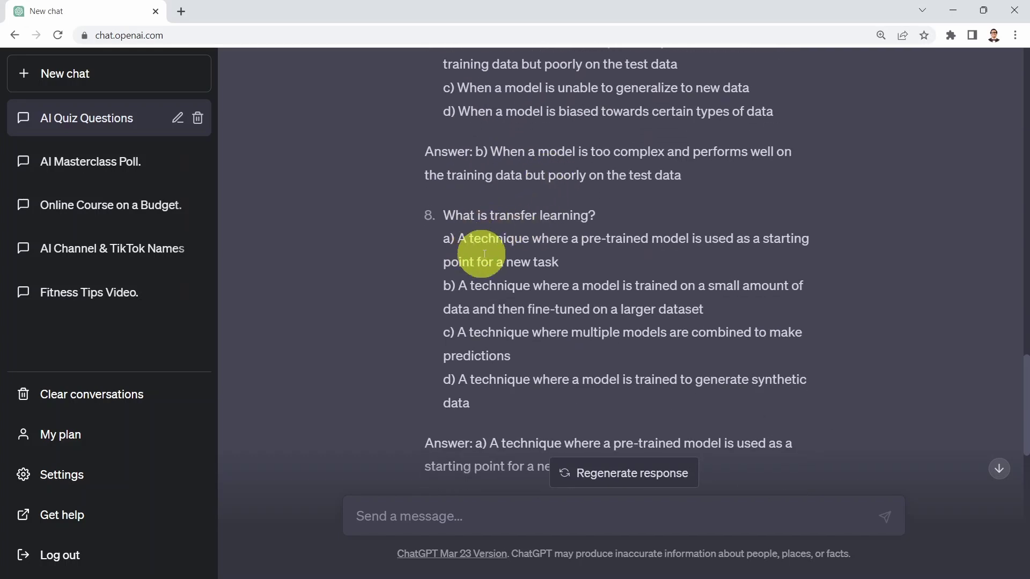
scroll(528, 252, "down", 4)
scroll(482, 293, "down", 3)
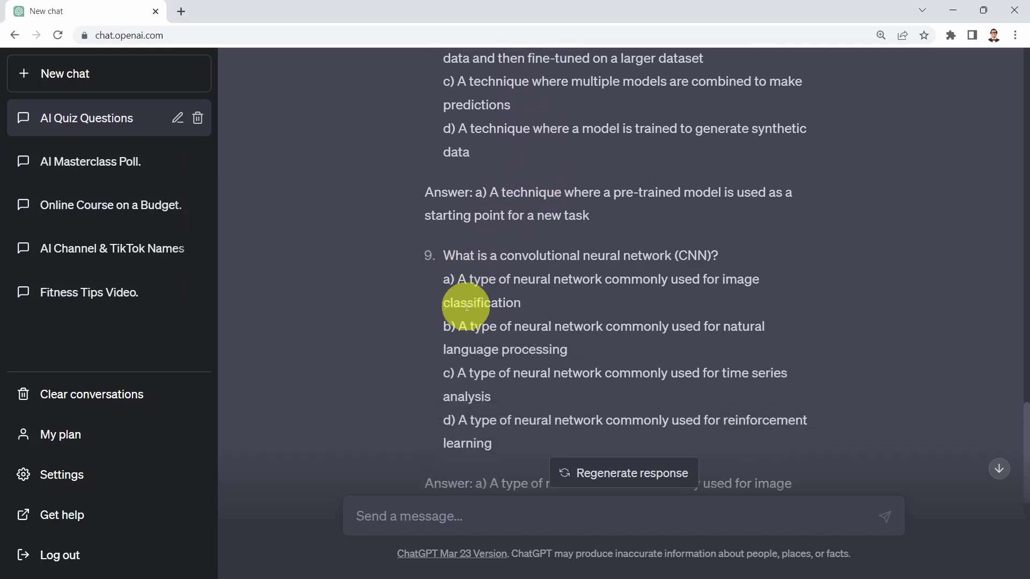
scroll(534, 251, "down", 5)
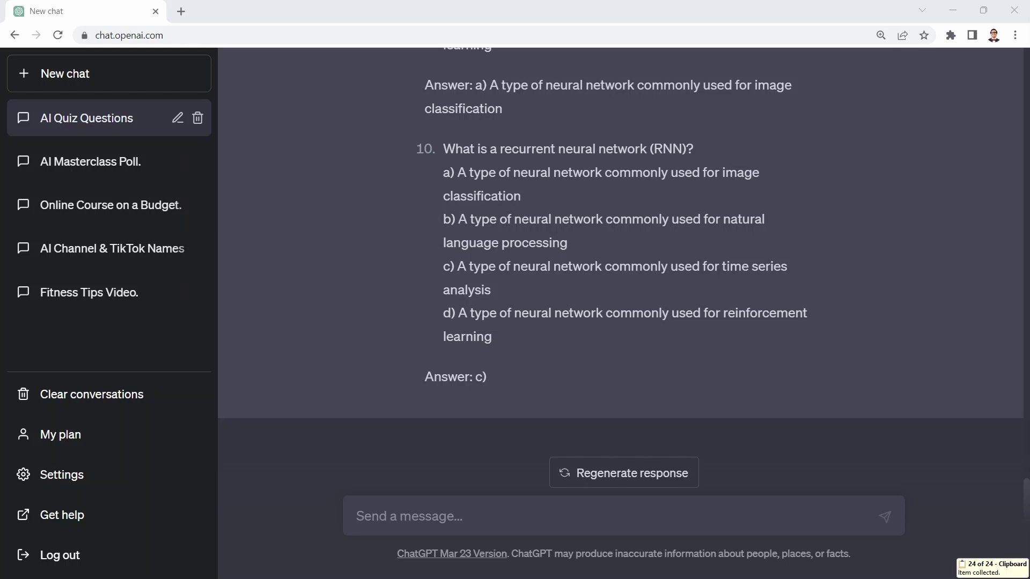
- In a new chat, request a promotional launch email for Artificial Intelligence and Deep Learning from Zero to Hero: coupon AI_DISCOUNT, 10 hours, slides, code scripts, Q&A support
left_click(405, 521)
type("Write a promotional email for the launch of the course Artificial Intelligence and Deep Learning from Zero to Hero. The Coupon Code is AI_DISCOUNT. The course is 10 hours with slides, code scripts, and Q&A support.")
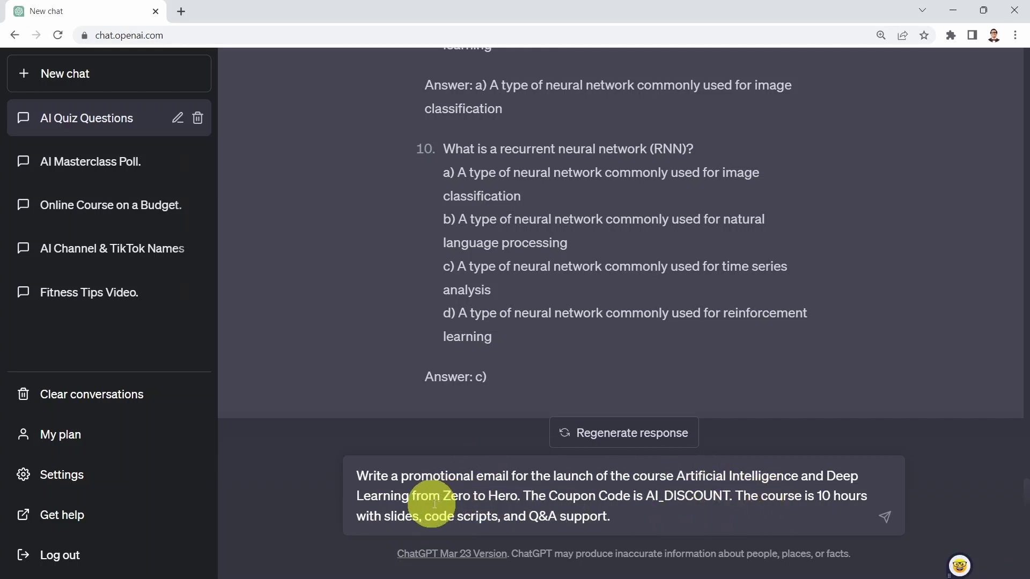
left_click(637, 509)
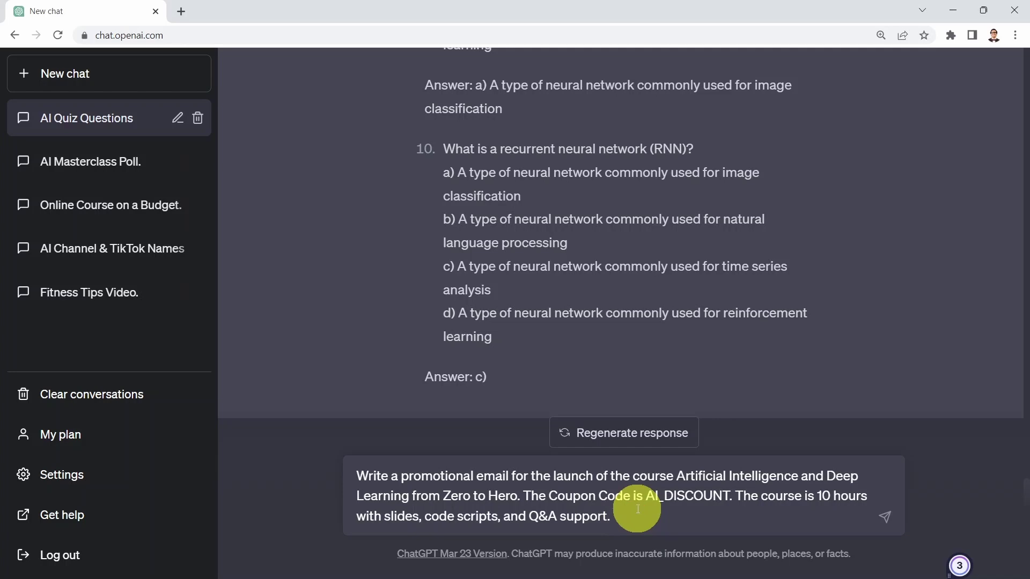
key("Return")
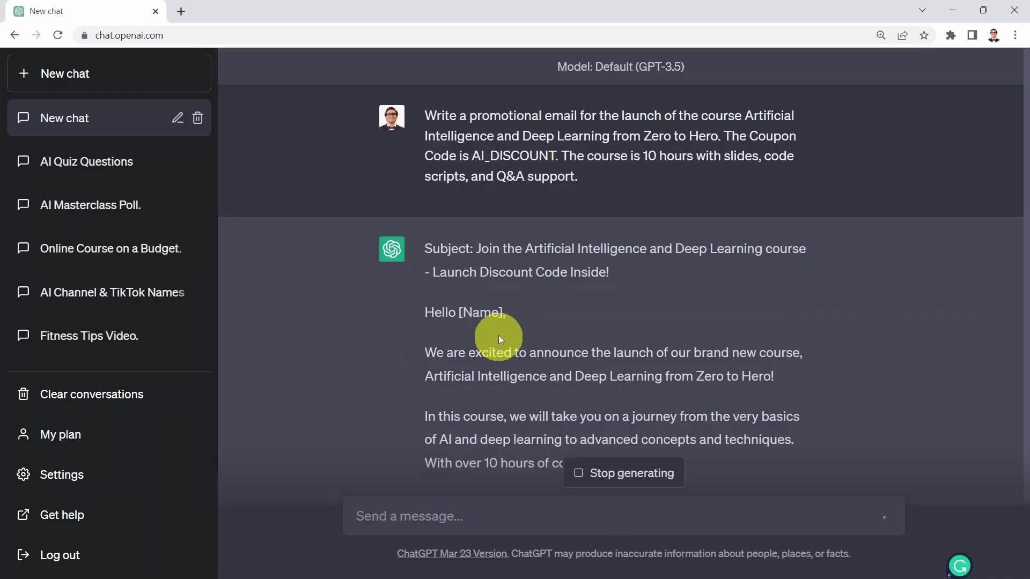
- Read through the generated promotional email from subject line to sign-off, examining the course description, launch discount offer, learning points and call to enroll
scroll(489, 268, "up", 3)
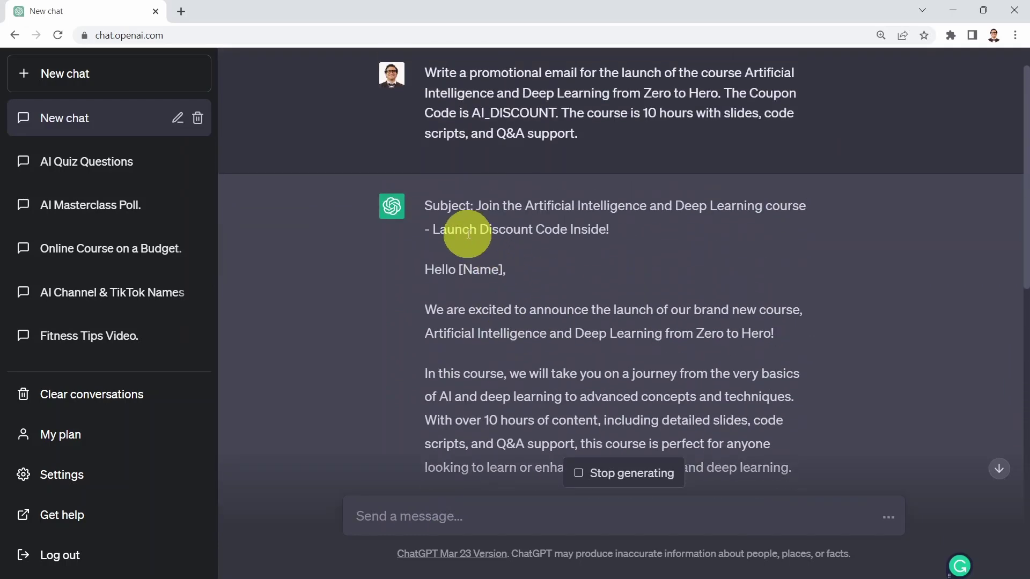
scroll(461, 225, "down", 2)
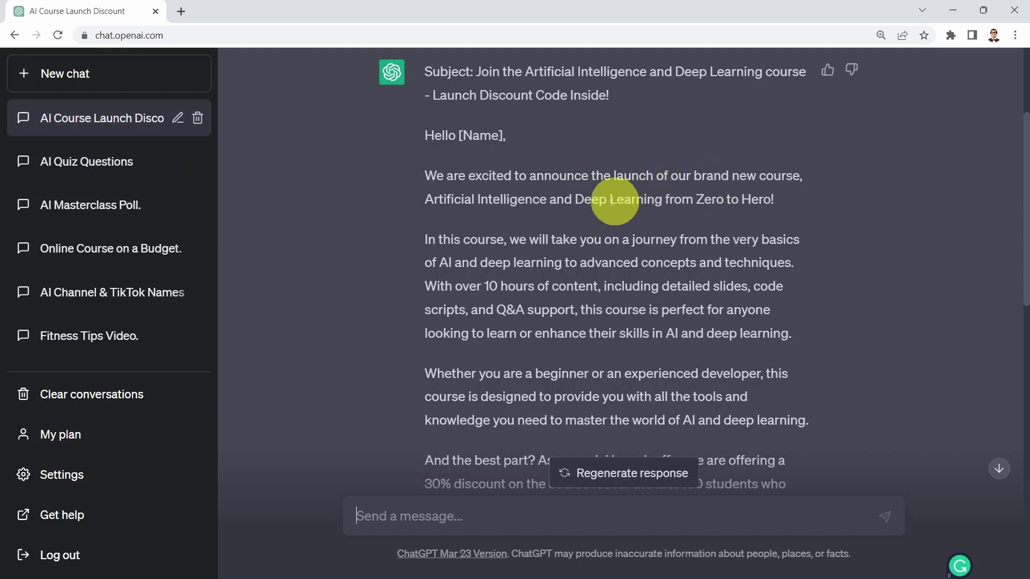
scroll(681, 177, "down", 2)
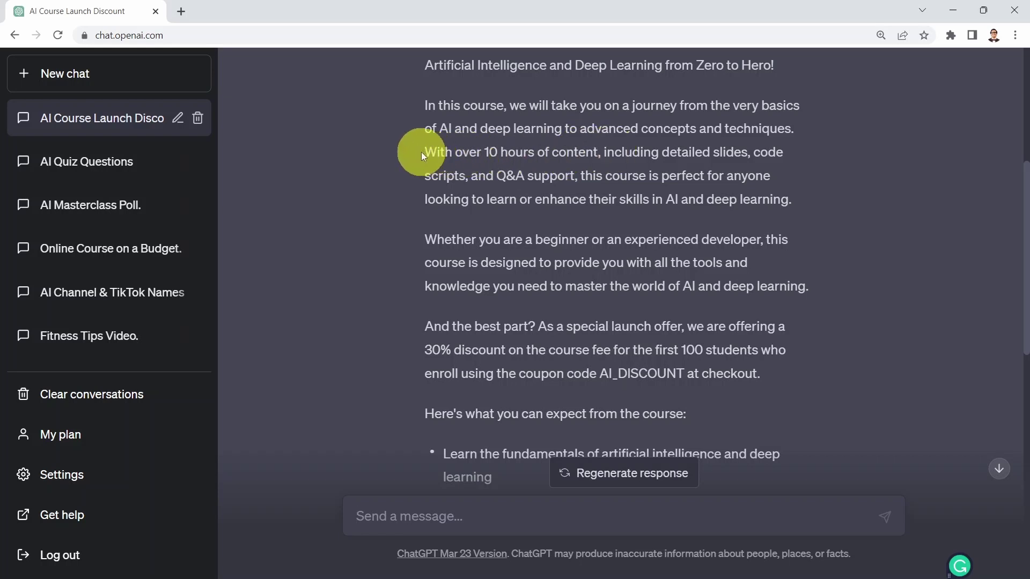
left_click_drag(422, 153, 779, 173)
left_click(665, 166)
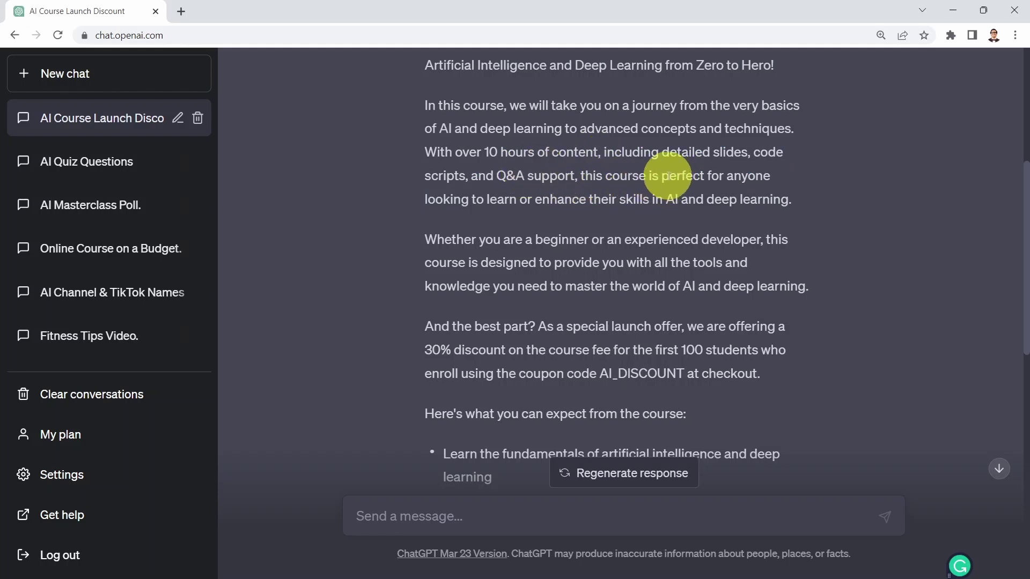
scroll(657, 176, "down", 1)
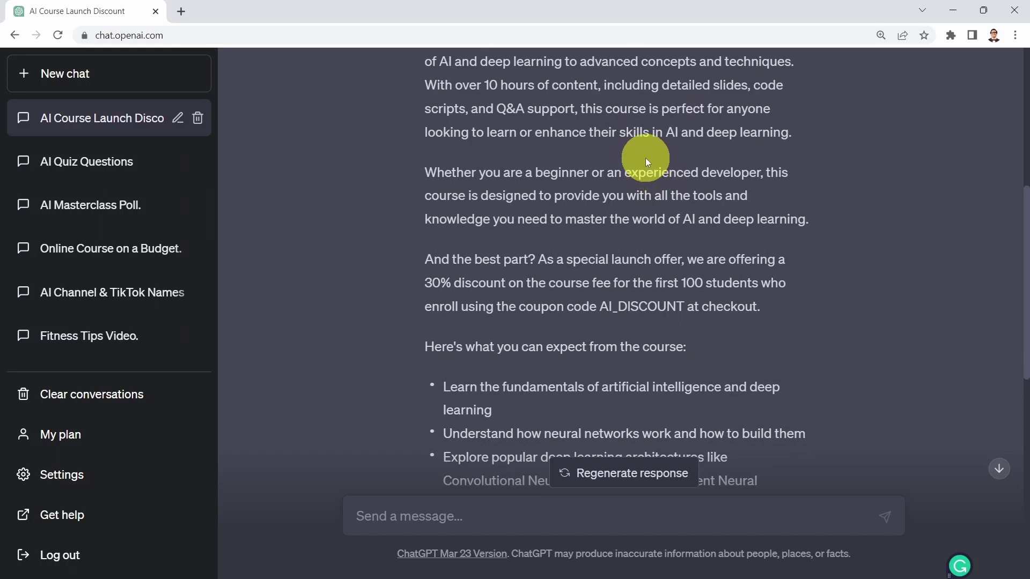
scroll(645, 158, "down", 2)
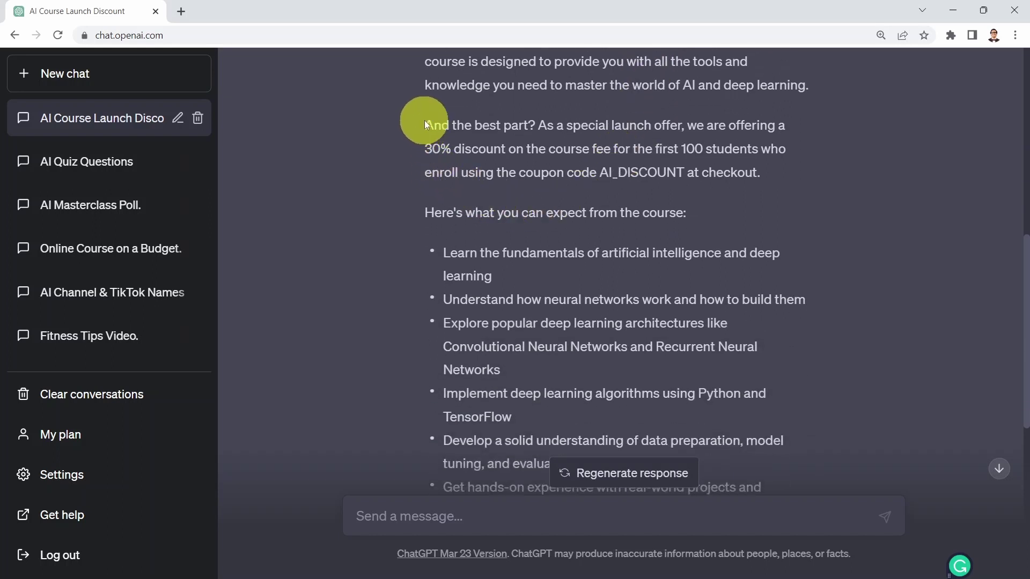
left_click_drag(425, 124, 810, 166)
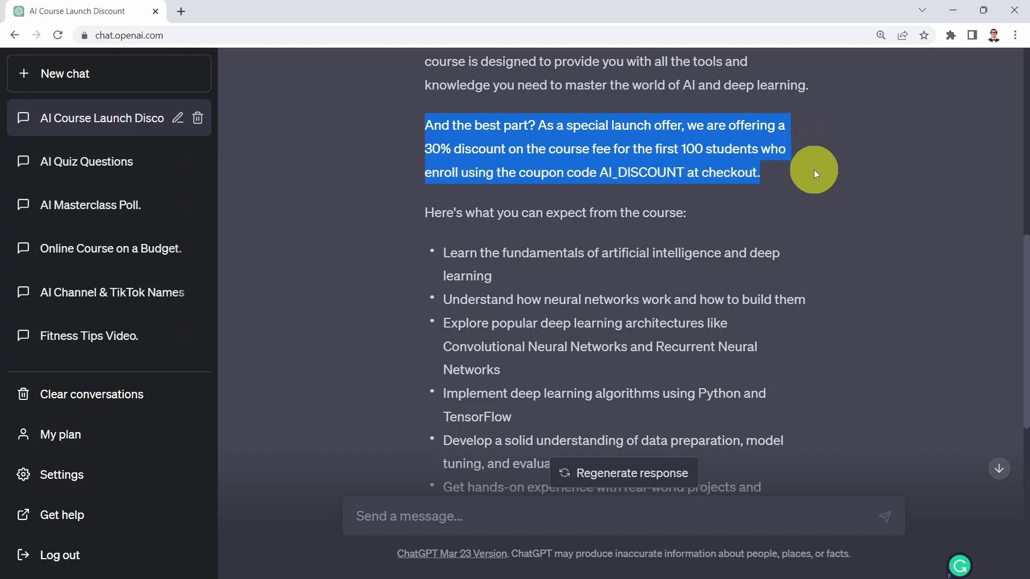
left_click(773, 174)
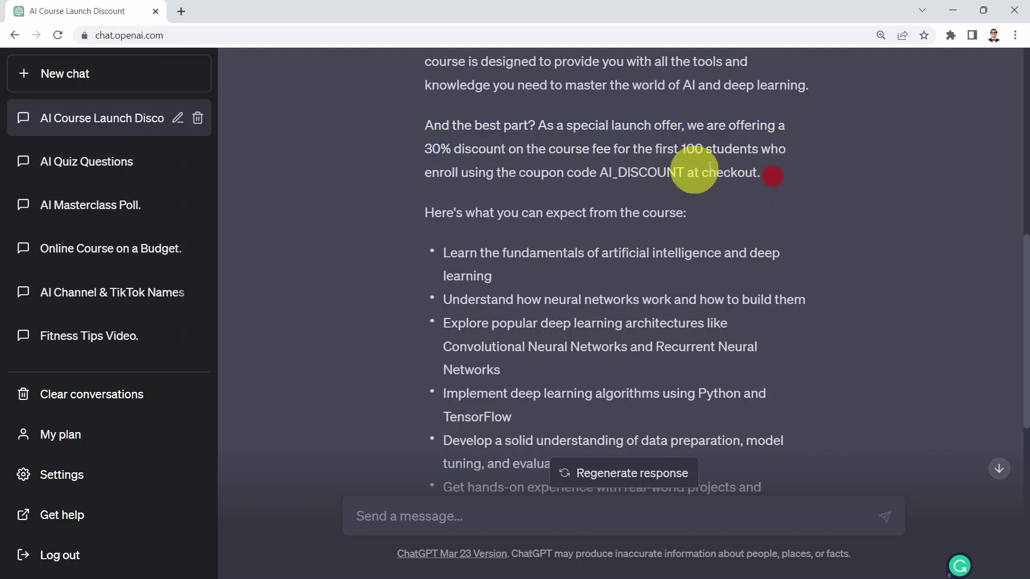
left_click_drag(547, 151, 765, 195)
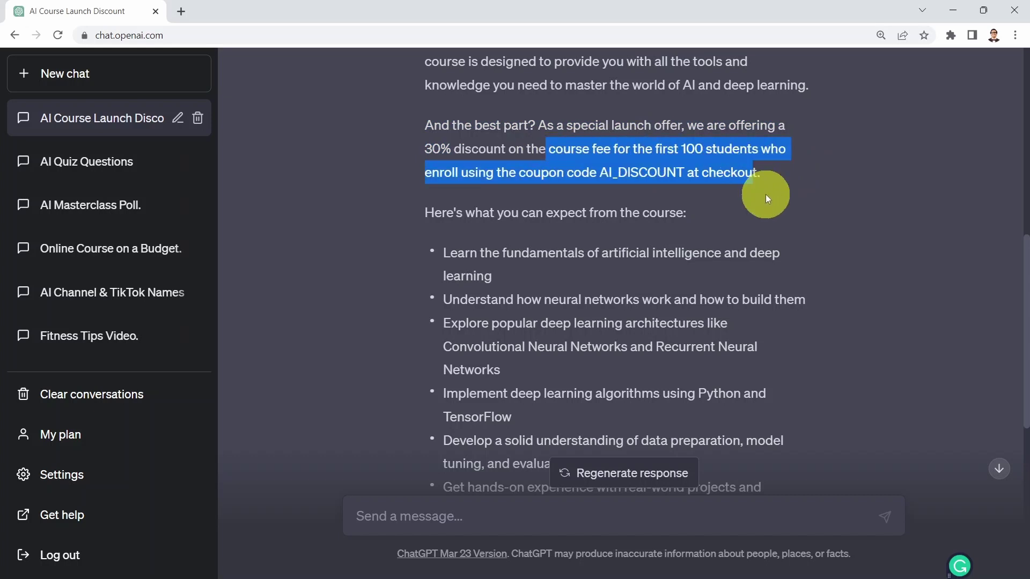
left_click(766, 197)
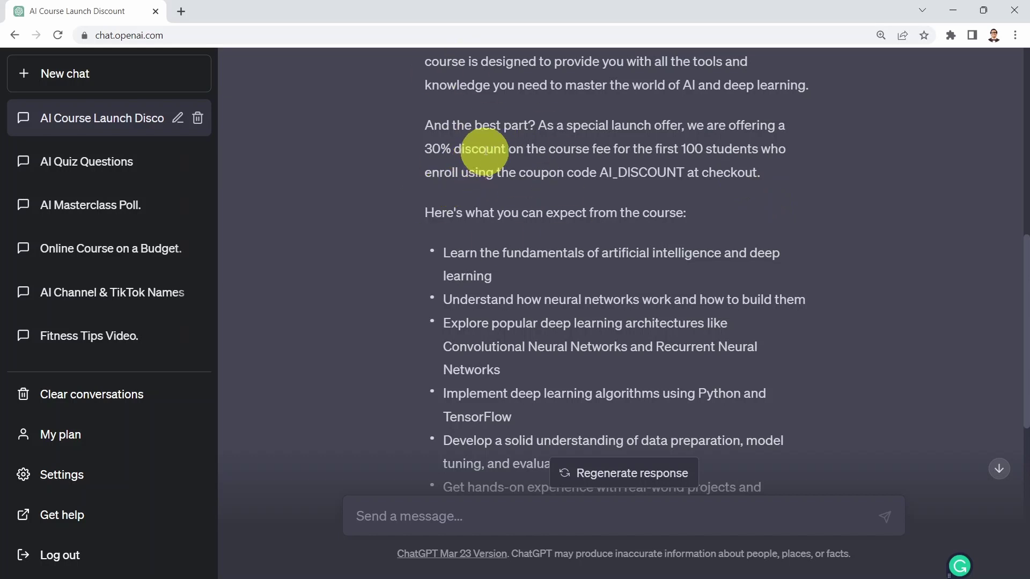
scroll(515, 177, "down", 1)
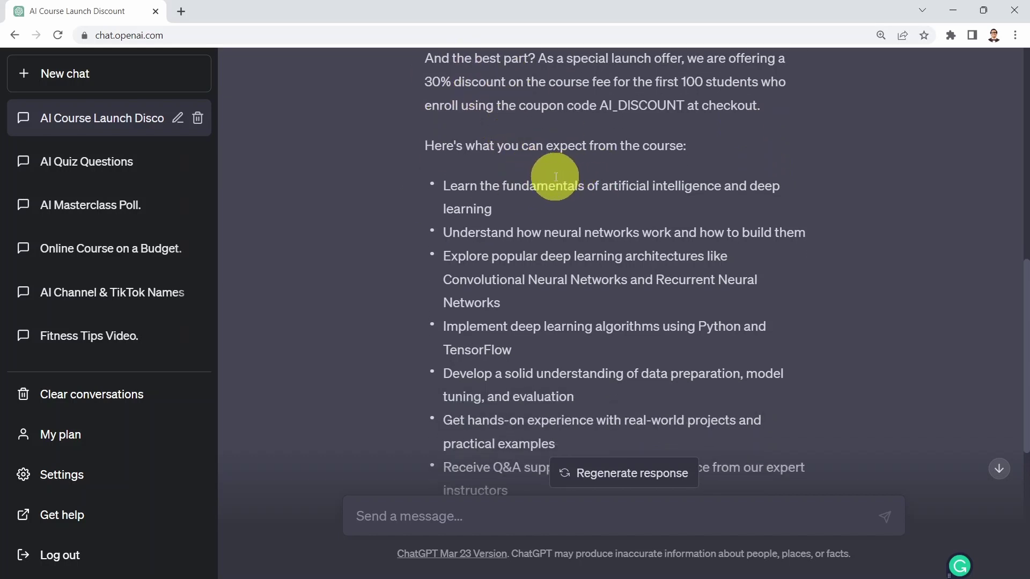
scroll(547, 160, "down", 2)
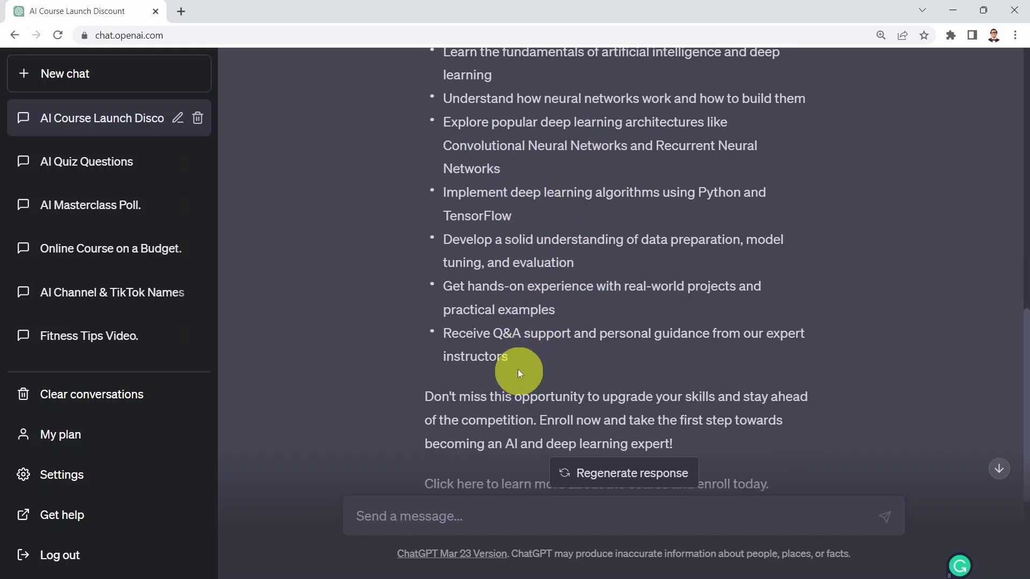
scroll(518, 370, "down", 3)
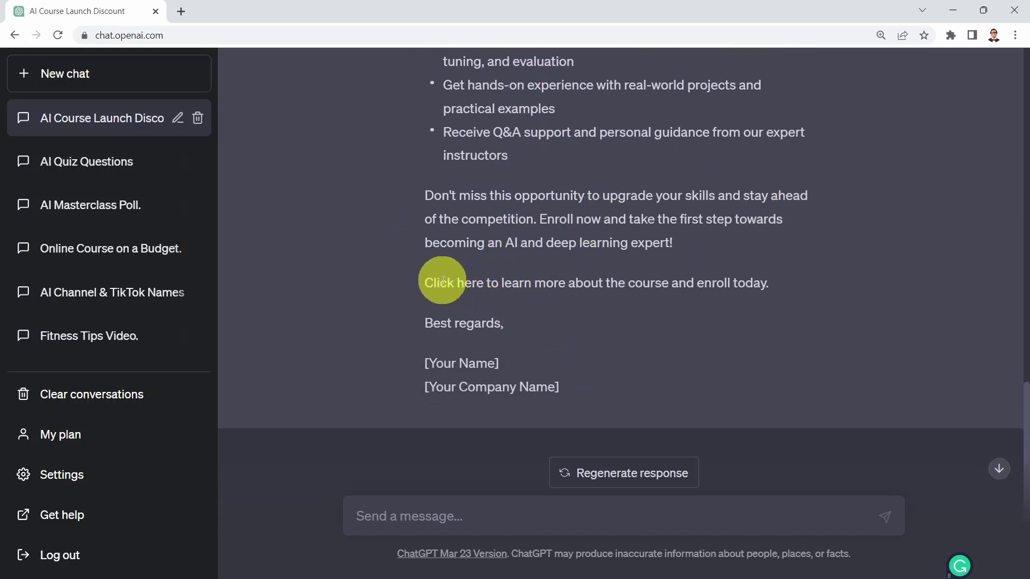